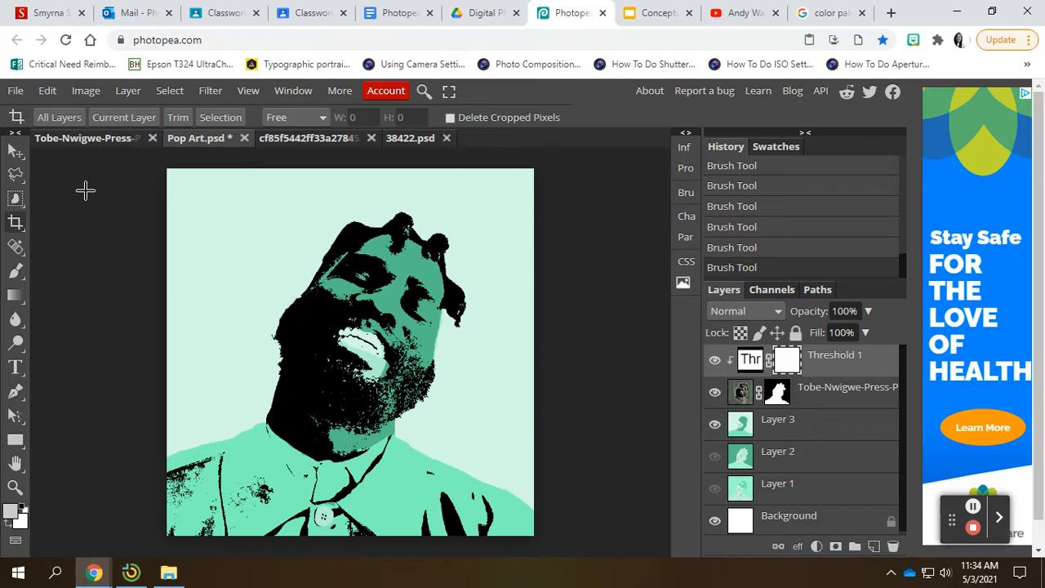
# In the open portrait photo document, select the man's head, face and neck with the Quick Selection tool
pyautogui.click(93, 141)
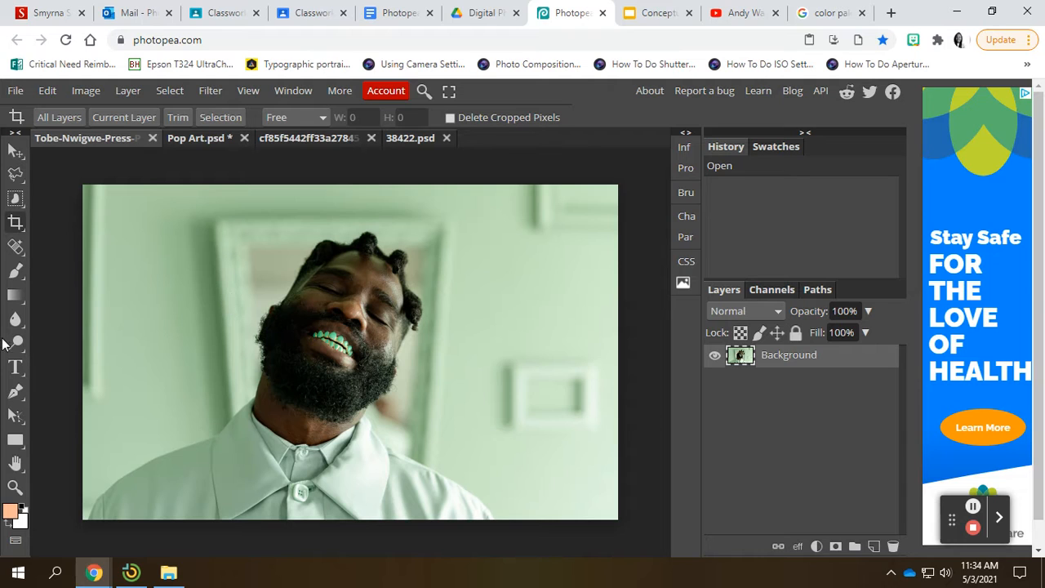
pyautogui.rightClick(17, 203)
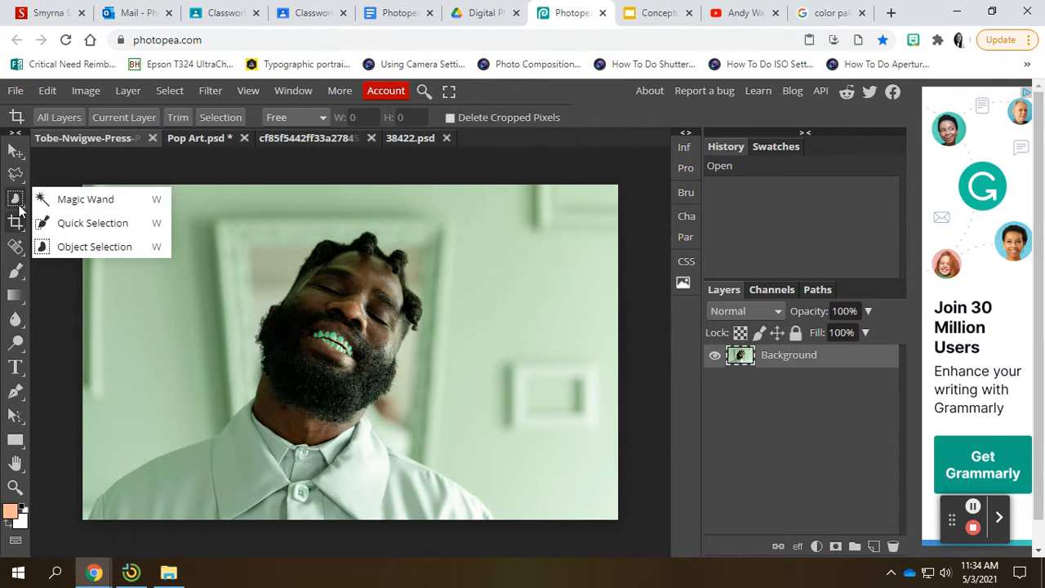
pyautogui.click(92, 222)
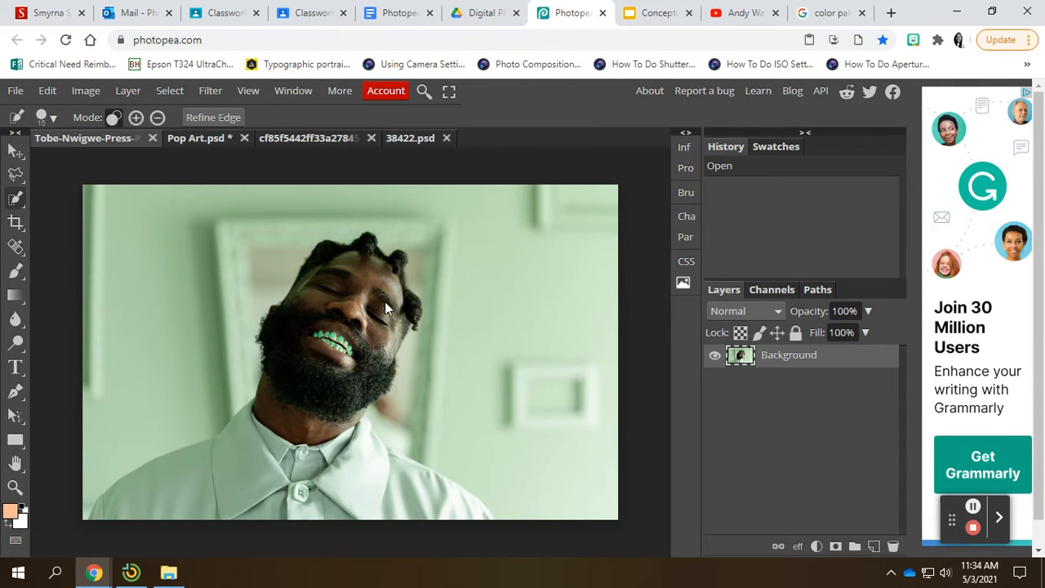
pyautogui.click(346, 311)
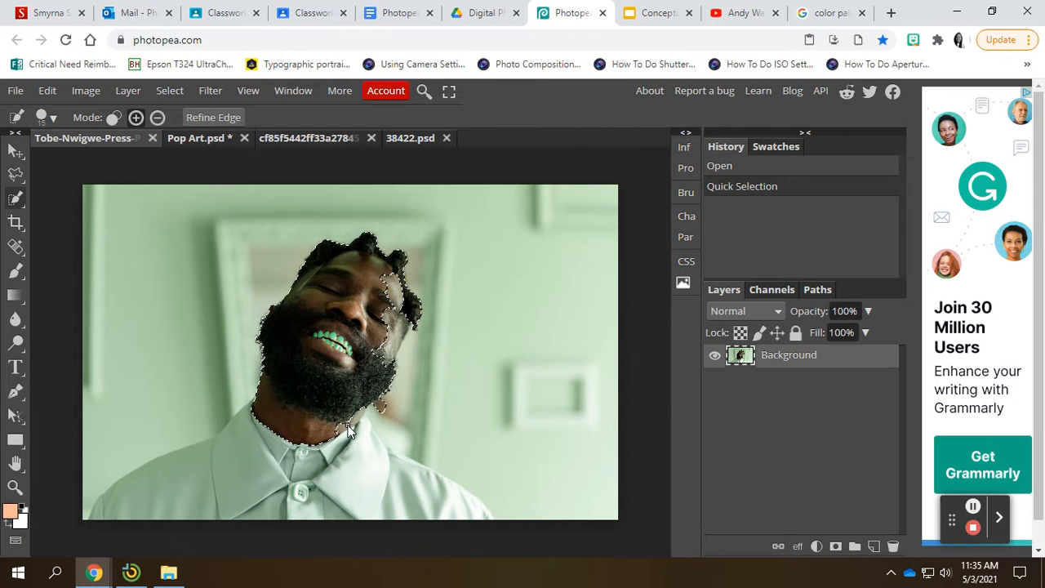
pyautogui.click(392, 318)
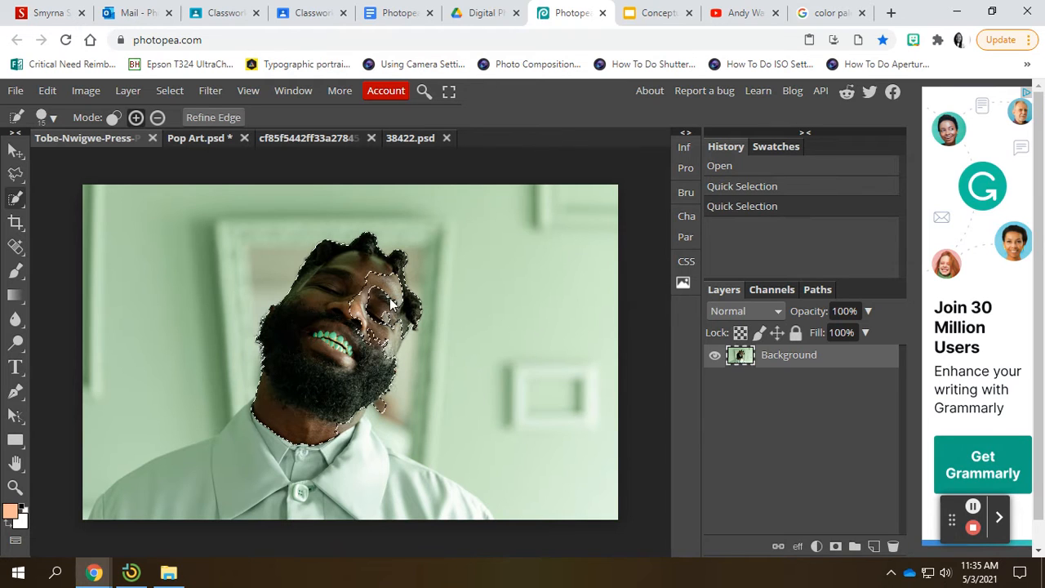
pyautogui.moveTo(390, 303); pyautogui.dragTo(368, 324)
pyautogui.click(392, 356)
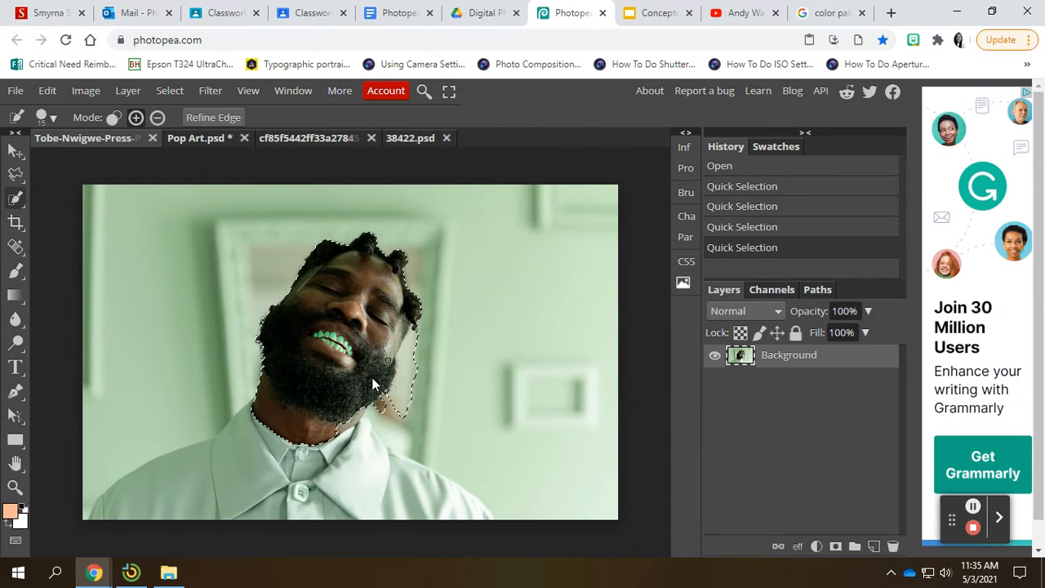
pyautogui.click(343, 422)
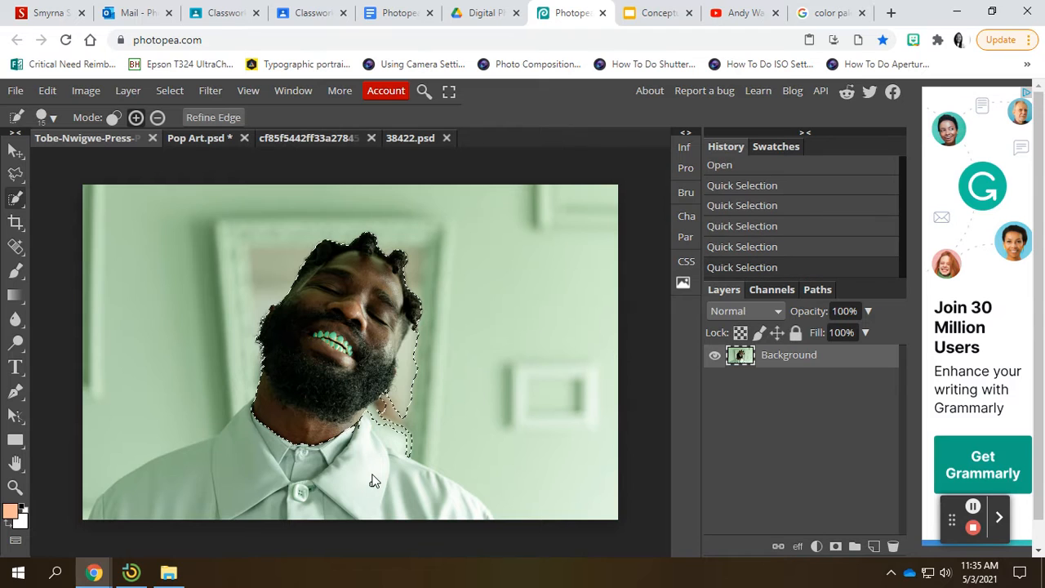
# Extend the selection over the collar, shirt and shoulders, and add a layer mask from it to hide the background
pyautogui.click(371, 474)
pyautogui.click(328, 445)
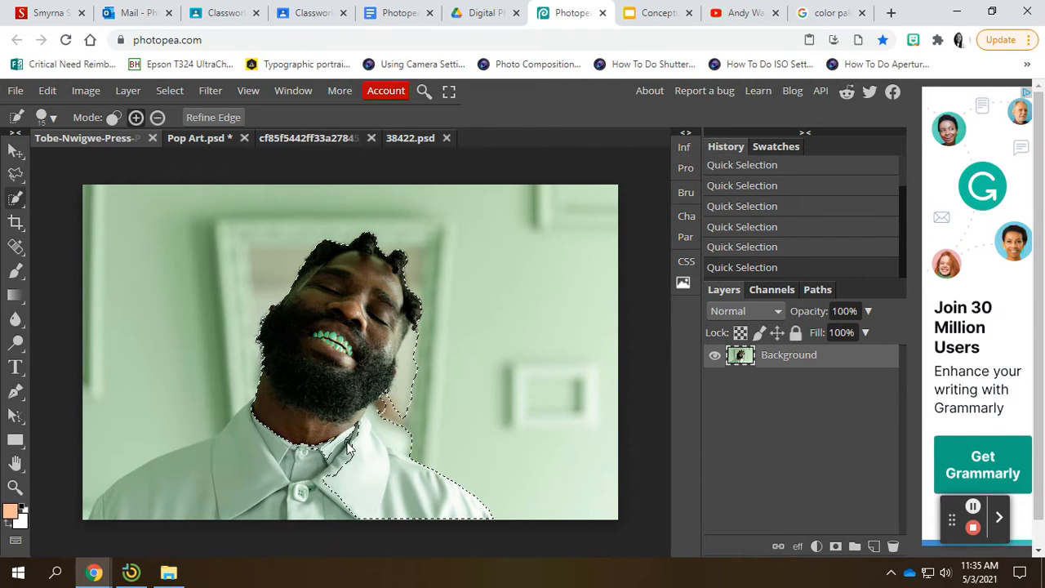
pyautogui.click(328, 473)
pyautogui.click(330, 480)
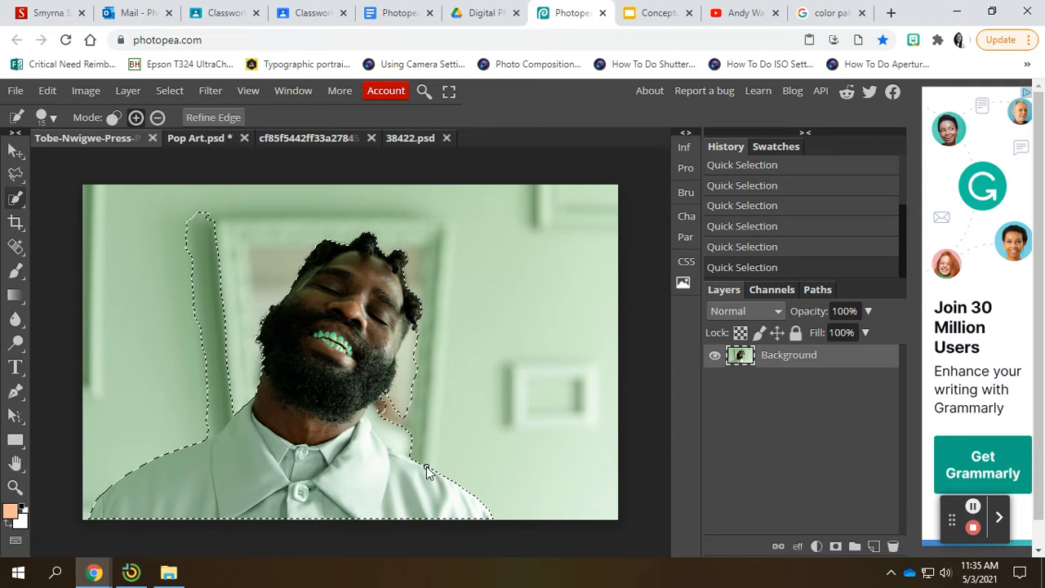
pyautogui.click(836, 546)
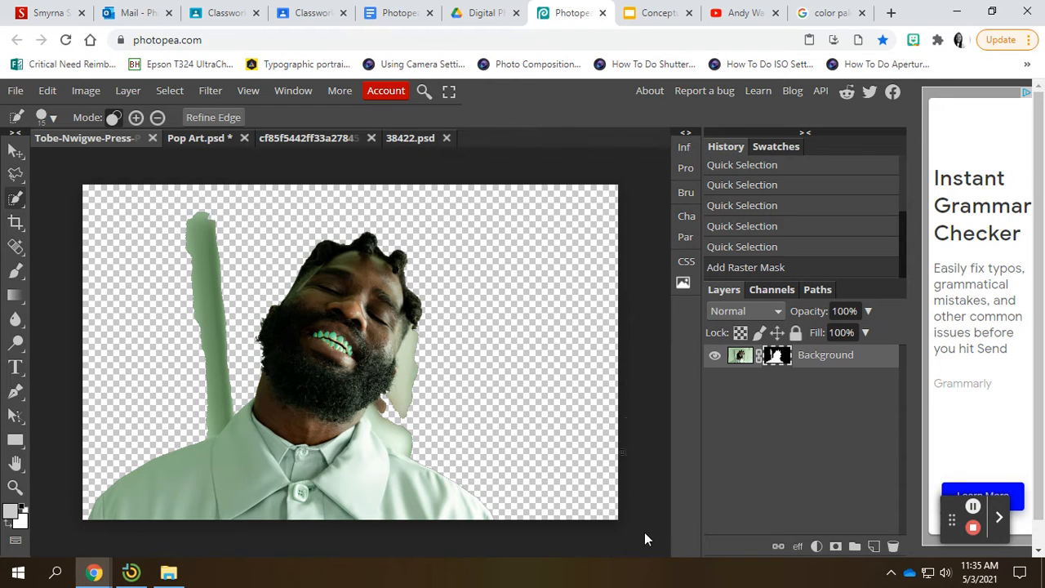
# Add a new layer beneath the masked photo and make it a white (ffffff) Color Fill
pyautogui.click(874, 546)
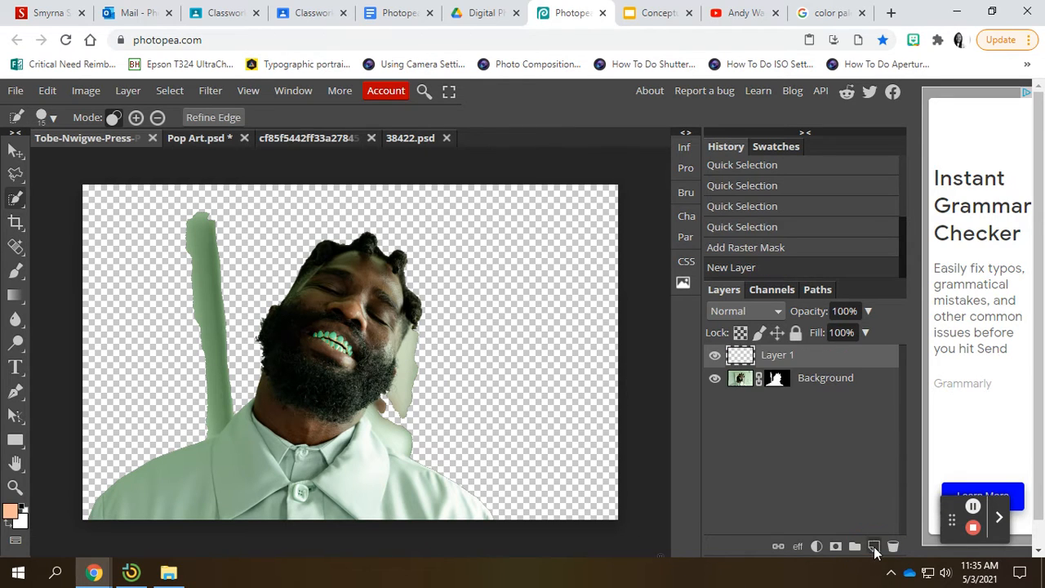
pyautogui.moveTo(786, 360); pyautogui.dragTo(797, 403)
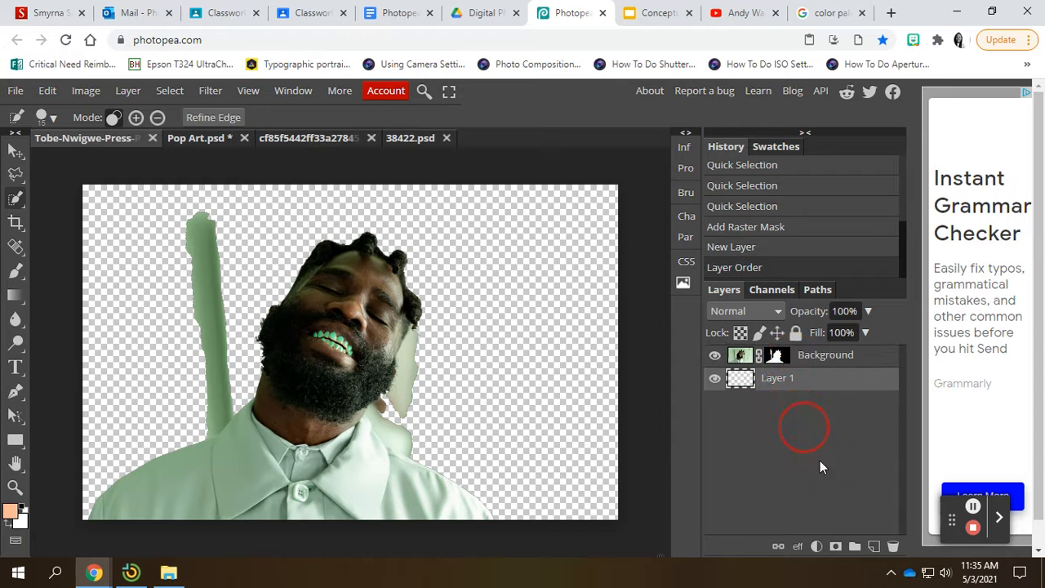
pyautogui.click(817, 547)
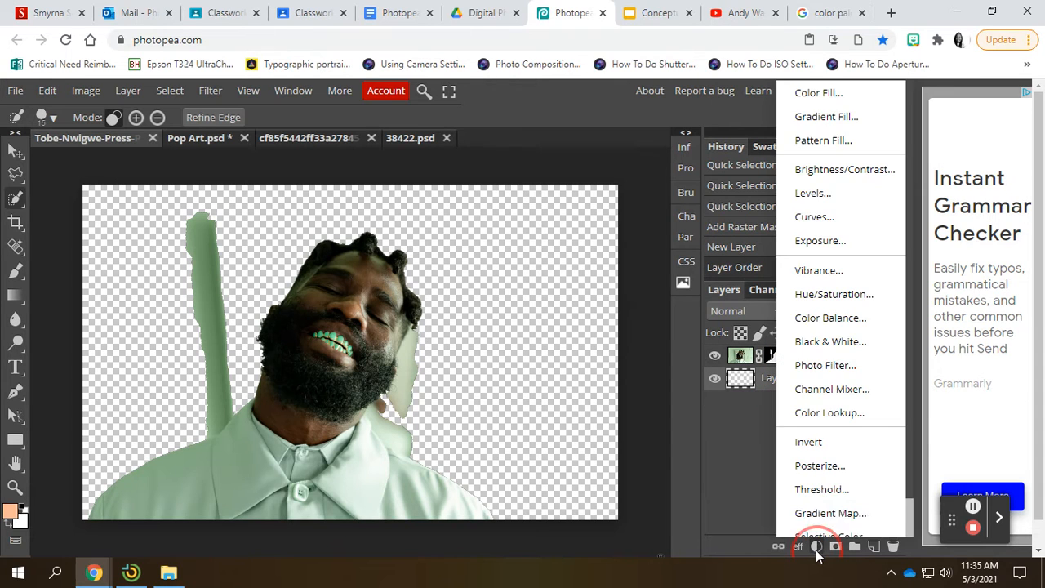
pyautogui.click(820, 96)
pyautogui.click(826, 273)
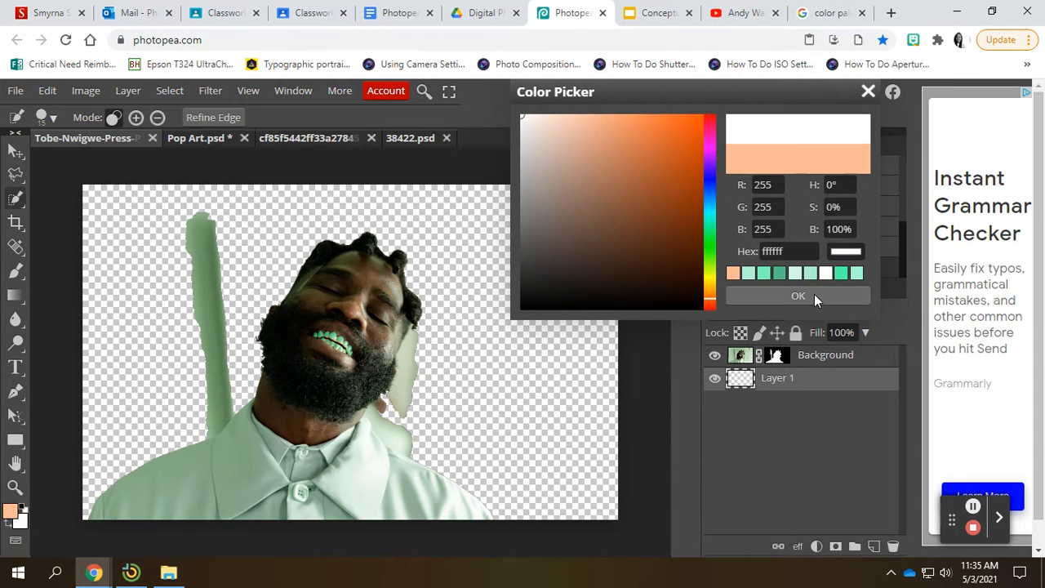
pyautogui.click(814, 295)
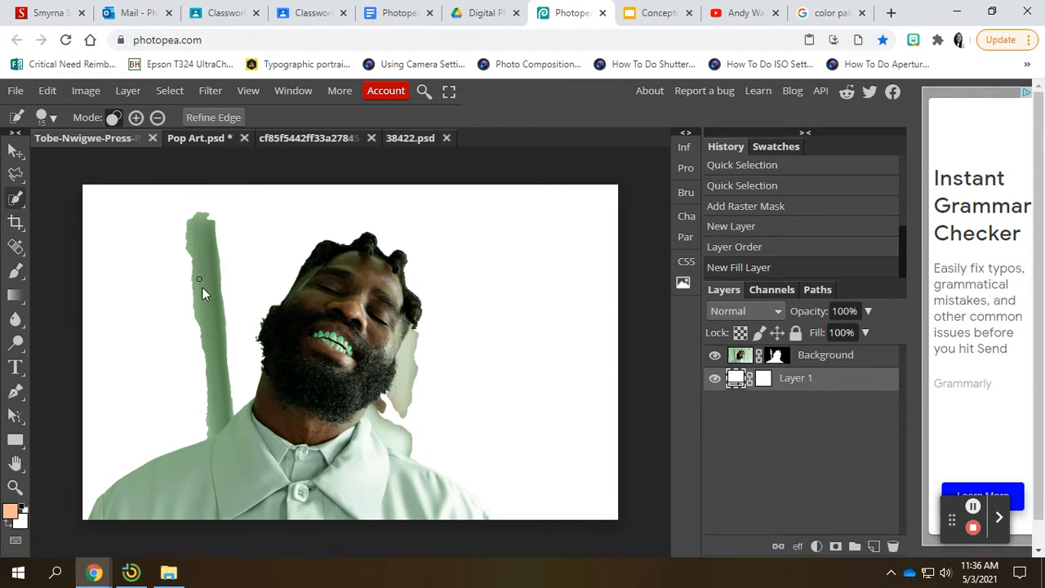
# Paint black on the photo's layer mask with the Brush to hide the leftover background patches on both sides of the head and neck
pyautogui.click(774, 364)
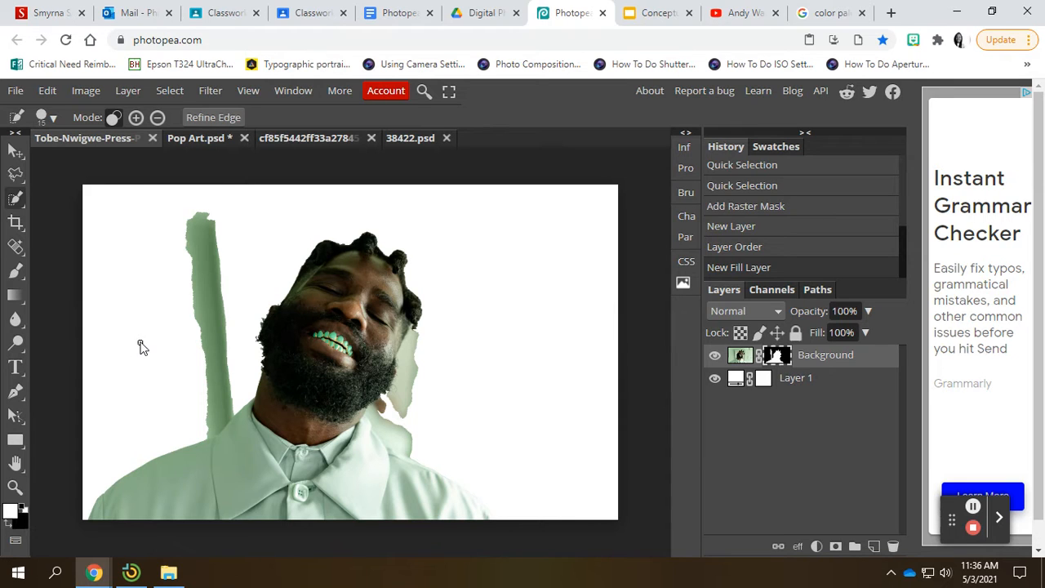
pyautogui.click(8, 520)
pyautogui.click(17, 276)
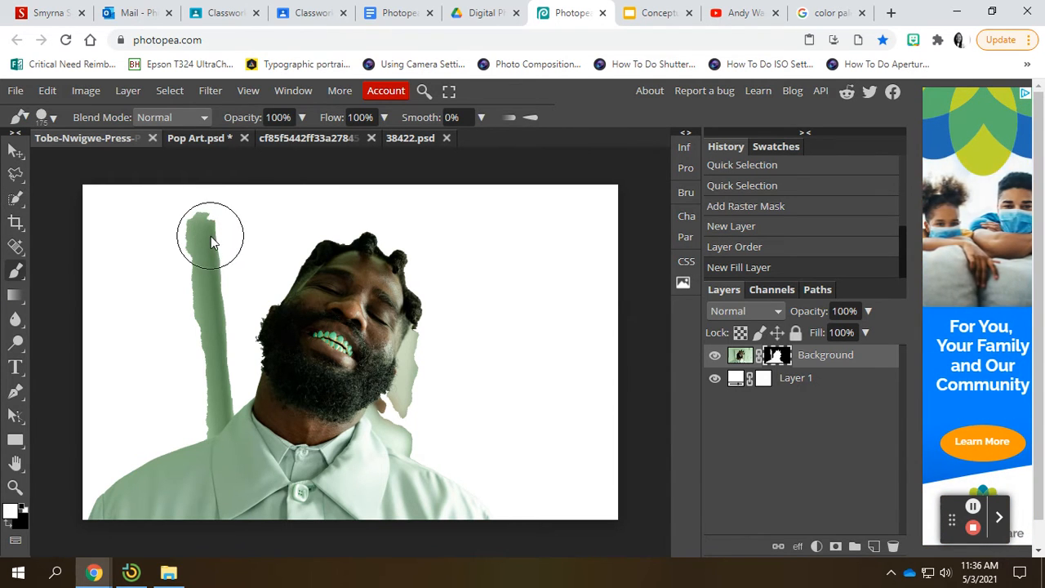
pyautogui.click(776, 360)
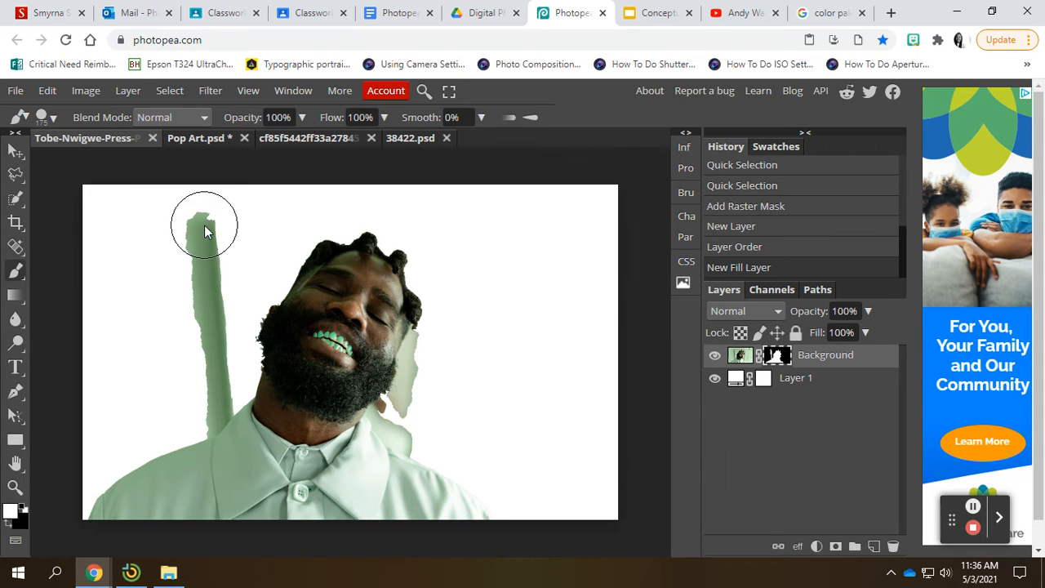
pyautogui.moveTo(201, 226)
pyautogui.mouseDown()
pyautogui.moveTo(186, 266)
pyautogui.moveTo(175, 263)
pyautogui.mouseUp()
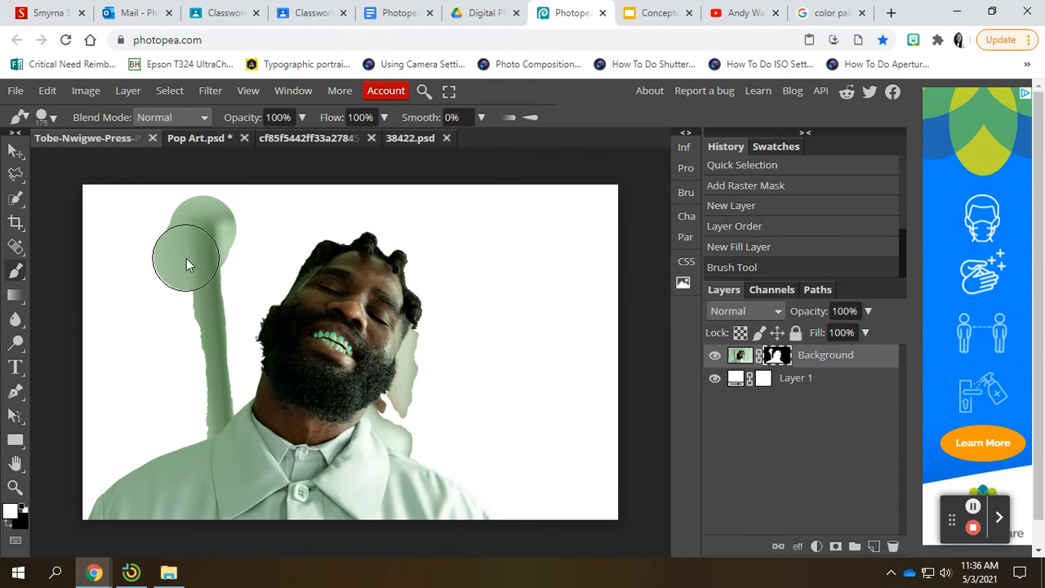
pyautogui.press('x')
pyautogui.moveTo(204, 219)
pyautogui.mouseDown()
pyautogui.moveTo(156, 267)
pyautogui.moveTo(234, 238)
pyautogui.moveTo(203, 327)
pyautogui.moveTo(196, 406)
pyautogui.moveTo(212, 397)
pyautogui.moveTo(202, 408)
pyautogui.mouseUp()
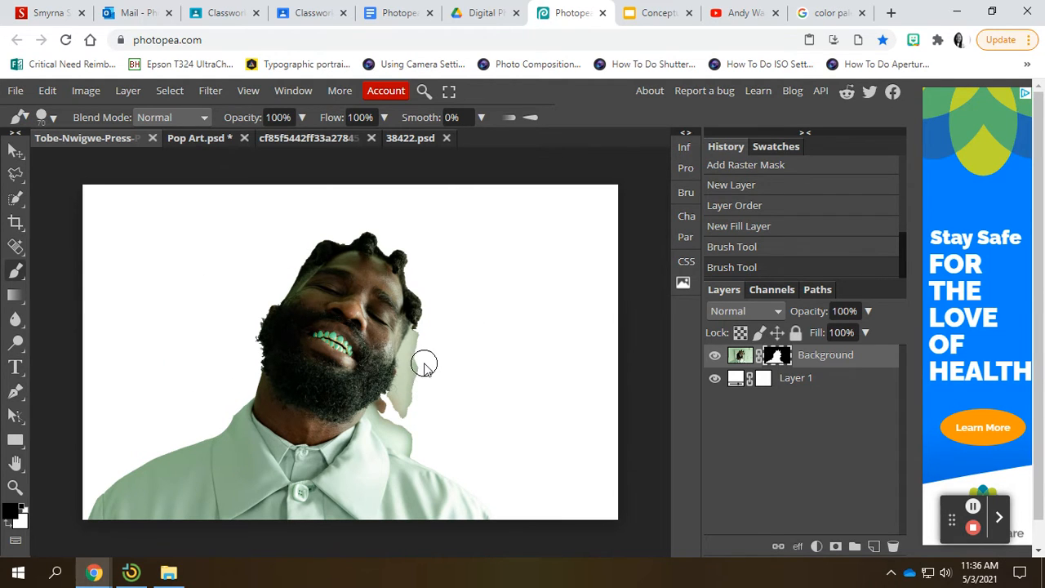
pyautogui.moveTo(419, 374)
pyautogui.mouseDown()
pyautogui.moveTo(405, 415)
pyautogui.moveTo(393, 400)
pyautogui.moveTo(415, 338)
pyautogui.moveTo(412, 353)
pyautogui.mouseUp()
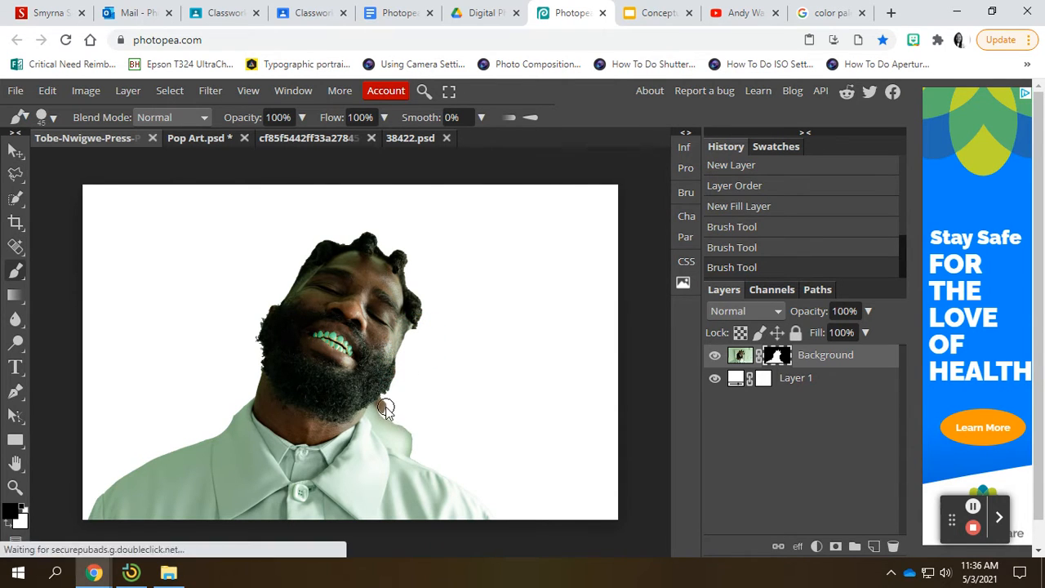
pyautogui.moveTo(382, 408)
pyautogui.mouseDown()
pyautogui.moveTo(380, 427)
pyautogui.moveTo(413, 443)
pyautogui.moveTo(395, 425)
pyautogui.mouseUp()
# Reduce the brush size to 20 and mask away the remaining fringe along the collar and shoulder edge beside the neck
pyautogui.scroll(5, 395, 423)
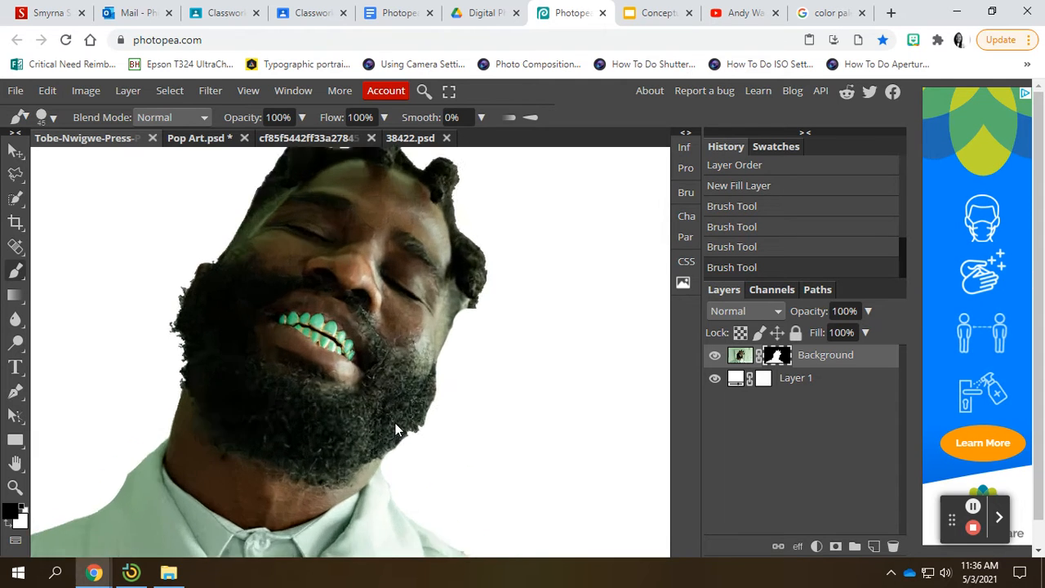
pyautogui.moveTo(553, 446)
pyautogui.mouseDown()
pyautogui.moveTo(478, 291)
pyautogui.moveTo(460, 160)
pyautogui.mouseUp()
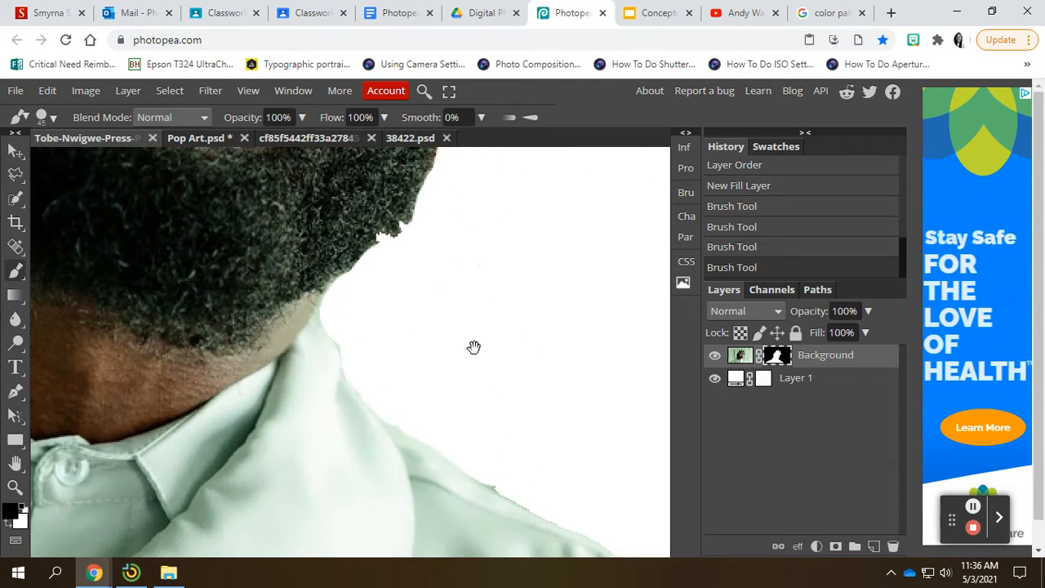
pyautogui.moveTo(450, 333); pyautogui.dragTo(416, 294)
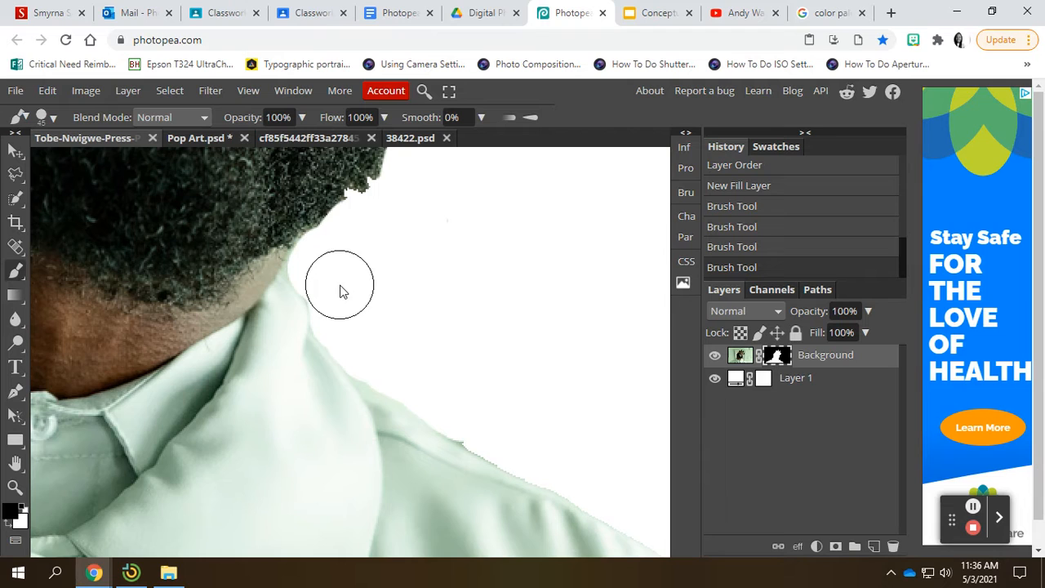
pyautogui.press('[')
pyautogui.press('[')
pyautogui.press('[')
pyautogui.press('[')
pyautogui.press('[')
pyautogui.moveTo(318, 292)
pyautogui.mouseDown()
pyautogui.moveTo(378, 367)
pyautogui.moveTo(478, 431)
pyautogui.mouseUp()
pyautogui.moveTo(445, 255)
pyautogui.mouseDown()
pyautogui.moveTo(439, 264)
pyautogui.moveTo(457, 258)
pyautogui.moveTo(506, 441)
pyautogui.mouseUp()
# Clean up the mask along the cheek and beneath the hanging hair twist with a size 10 brush
pyautogui.press('space')
pyautogui.scroll(3, 467, 408)
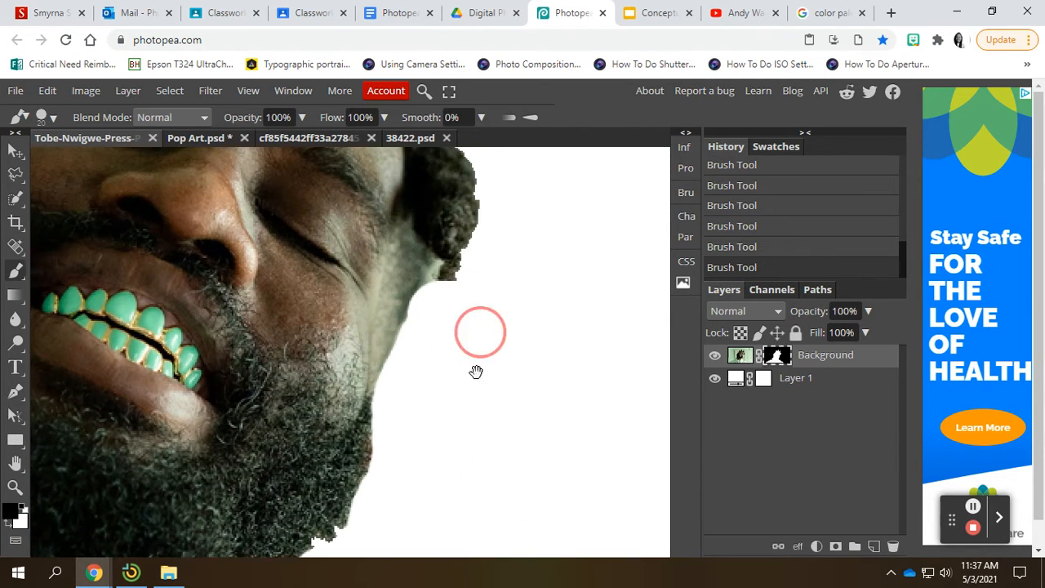
pyautogui.moveTo(418, 374)
pyautogui.mouseDown()
pyautogui.moveTo(411, 336)
pyautogui.moveTo(419, 320)
pyautogui.moveTo(410, 343)
pyautogui.moveTo(406, 303)
pyautogui.moveTo(387, 436)
pyautogui.moveTo(401, 282)
pyautogui.moveTo(427, 299)
pyautogui.moveTo(441, 334)
pyautogui.moveTo(459, 327)
pyautogui.mouseUp()
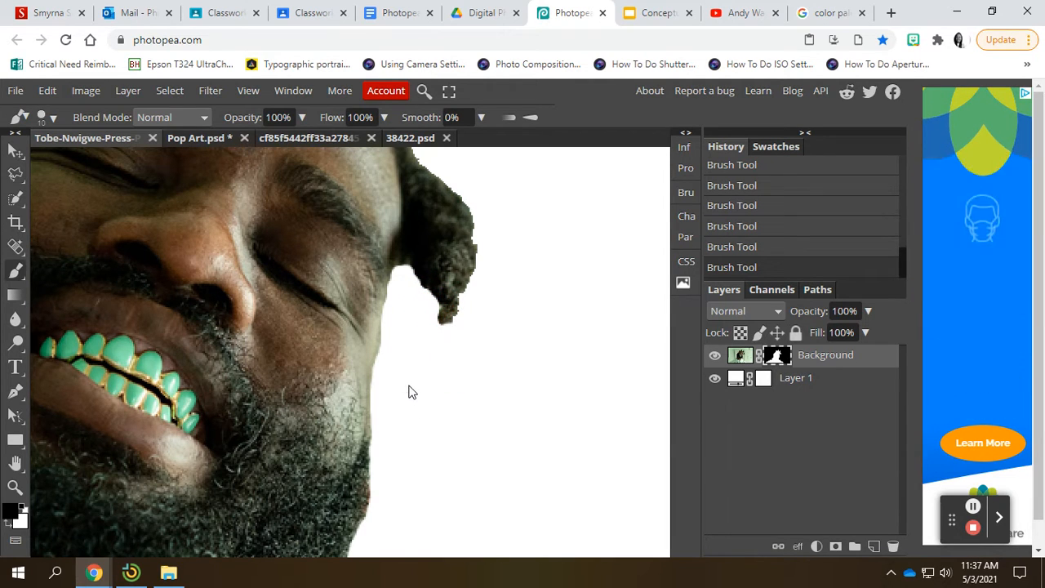
pyautogui.hotkey('ctrl', '0')
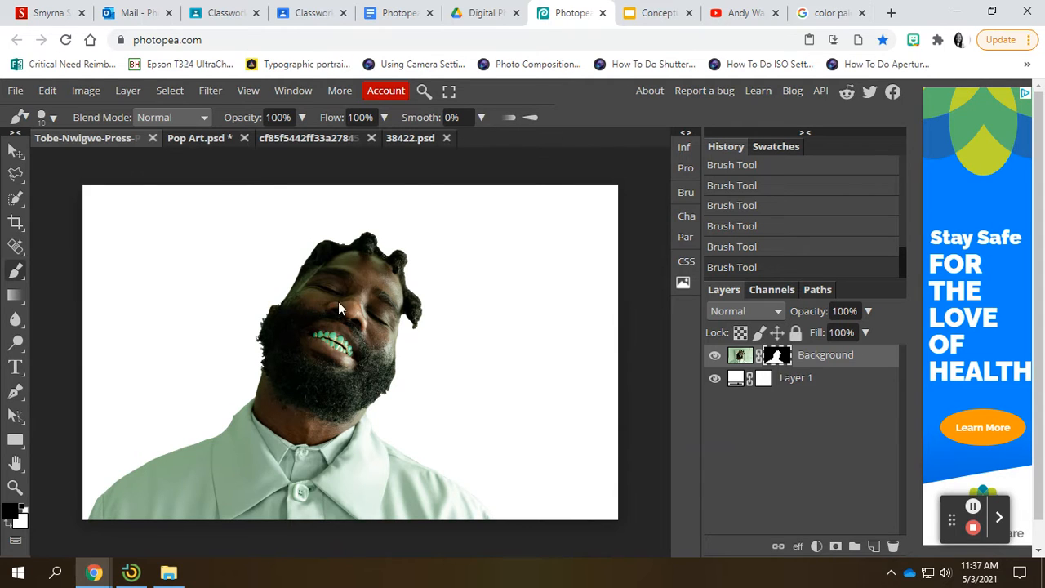
# Add a Threshold adjustment layer above the masked portrait and set its level to 52
pyautogui.click(191, 139)
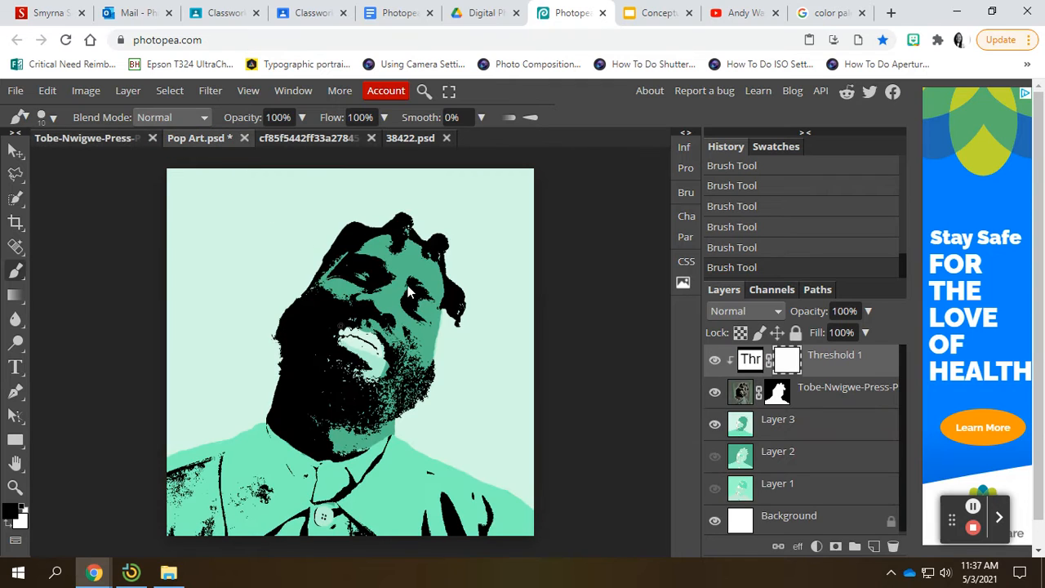
pyautogui.click(71, 138)
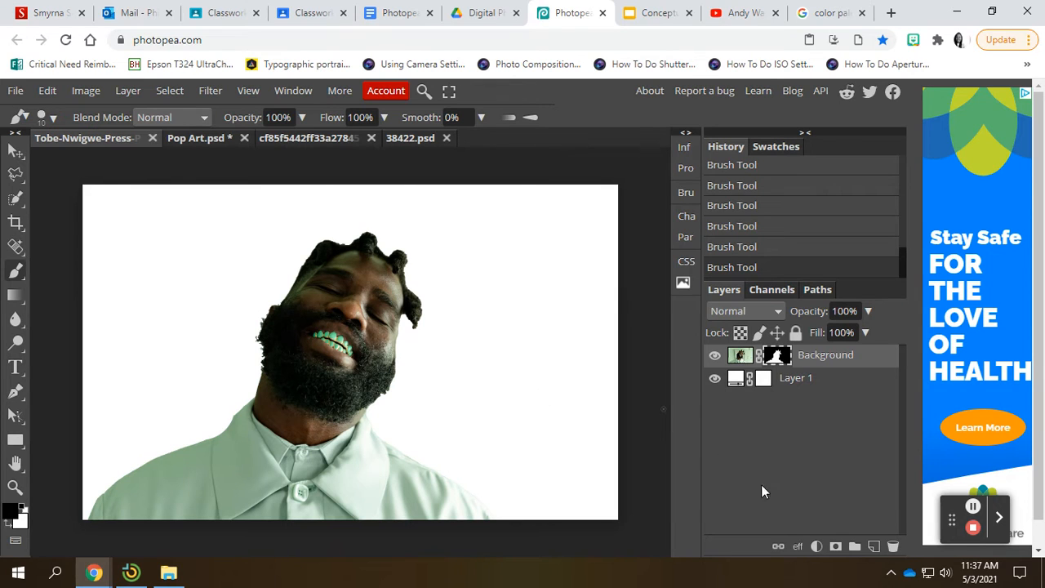
pyautogui.click(818, 548)
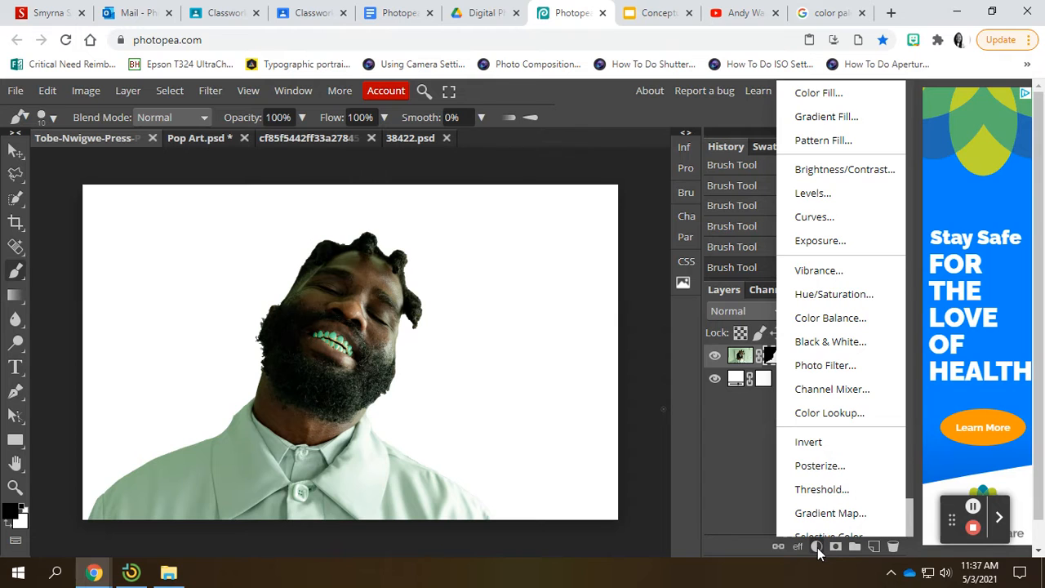
pyautogui.click(821, 490)
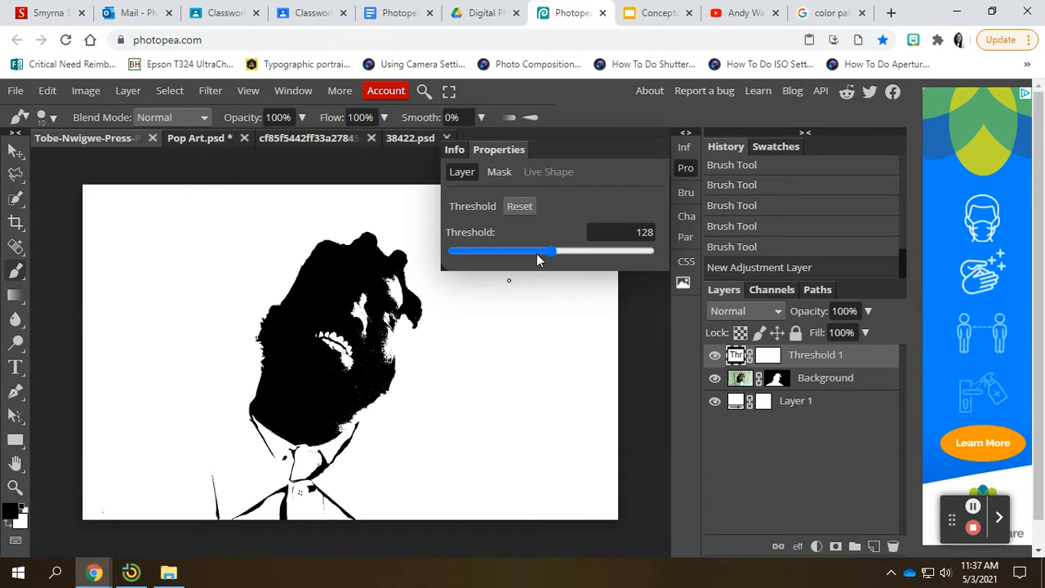
pyautogui.moveTo(552, 258); pyautogui.dragTo(493, 270)
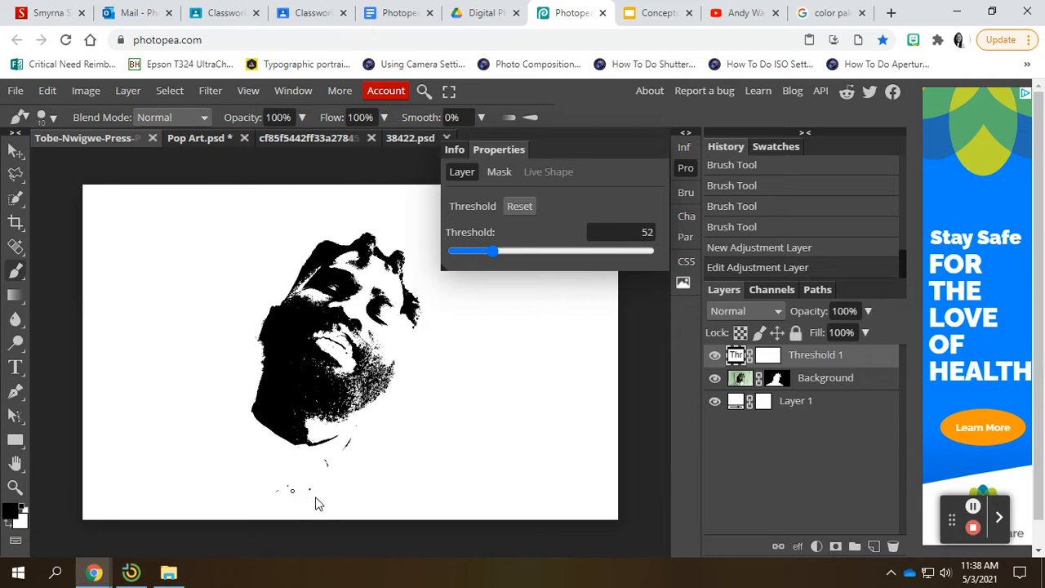
# Switch to the Pop Art.psd document and hide Layer 3 to show only the black-and-white threshold portrait
pyautogui.click(207, 142)
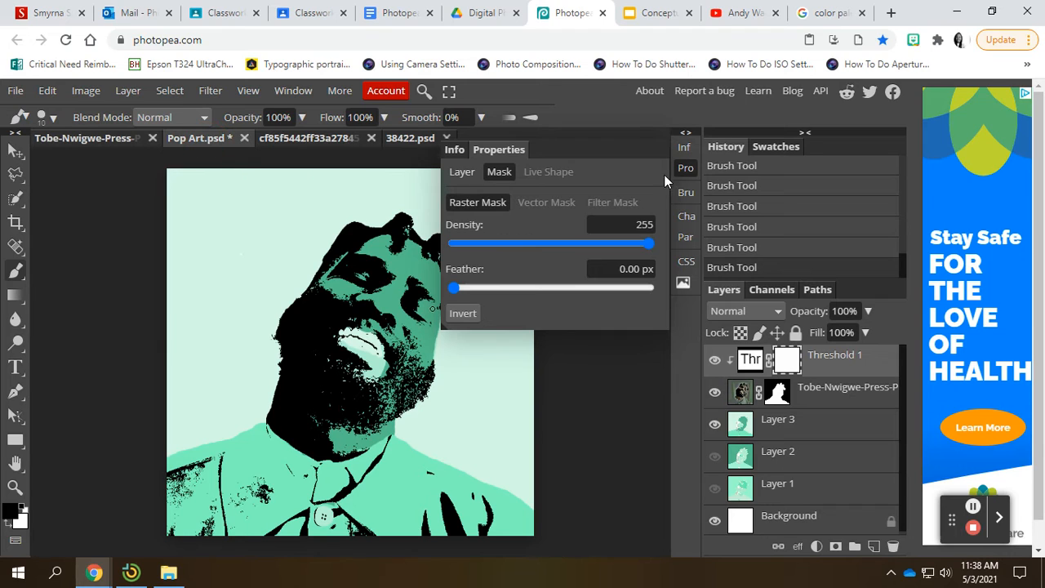
pyautogui.click(684, 169)
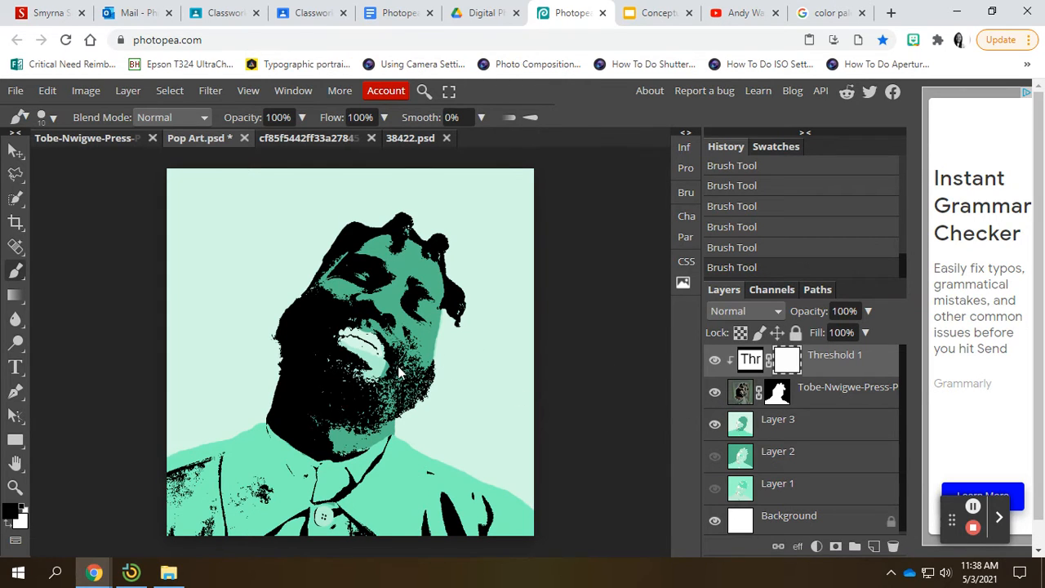
pyautogui.click(714, 424)
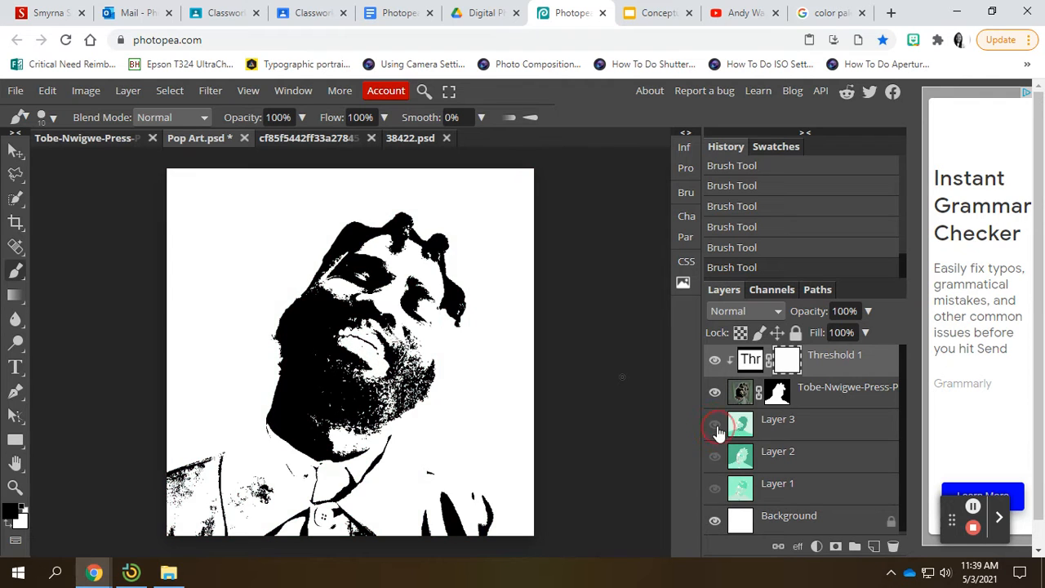
# Toggle the Threshold 1 layer's visibility in Pop Art.psd to compare the black-and-white effect with the colour portrait
pyautogui.click(715, 359)
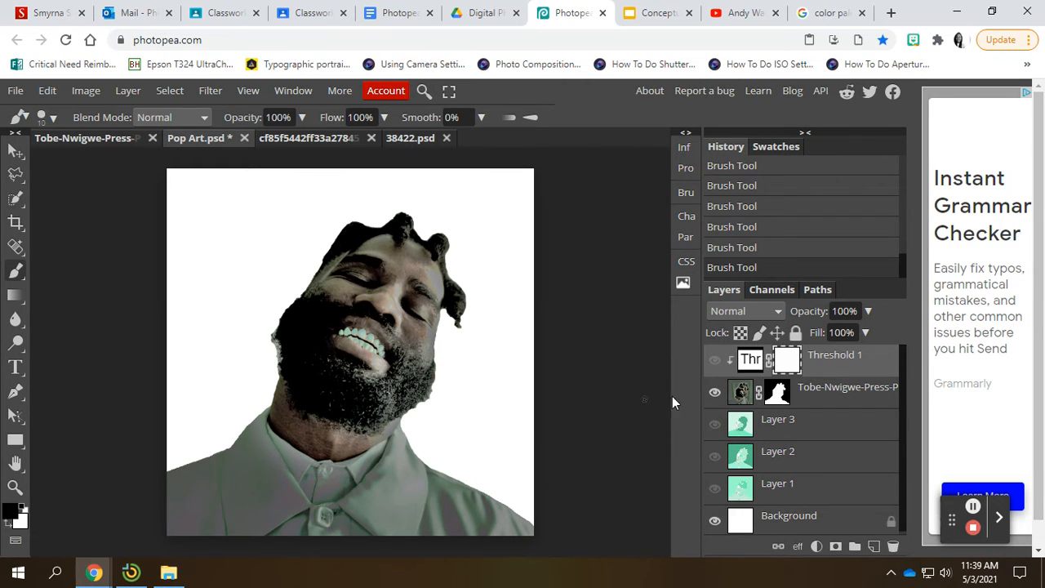
pyautogui.click(715, 359)
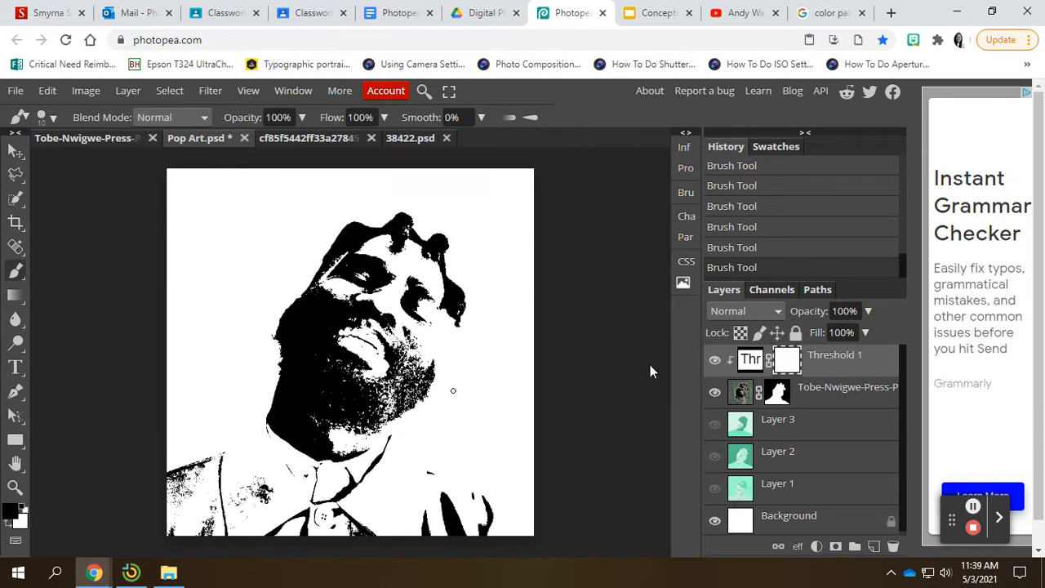
pyautogui.click(716, 361)
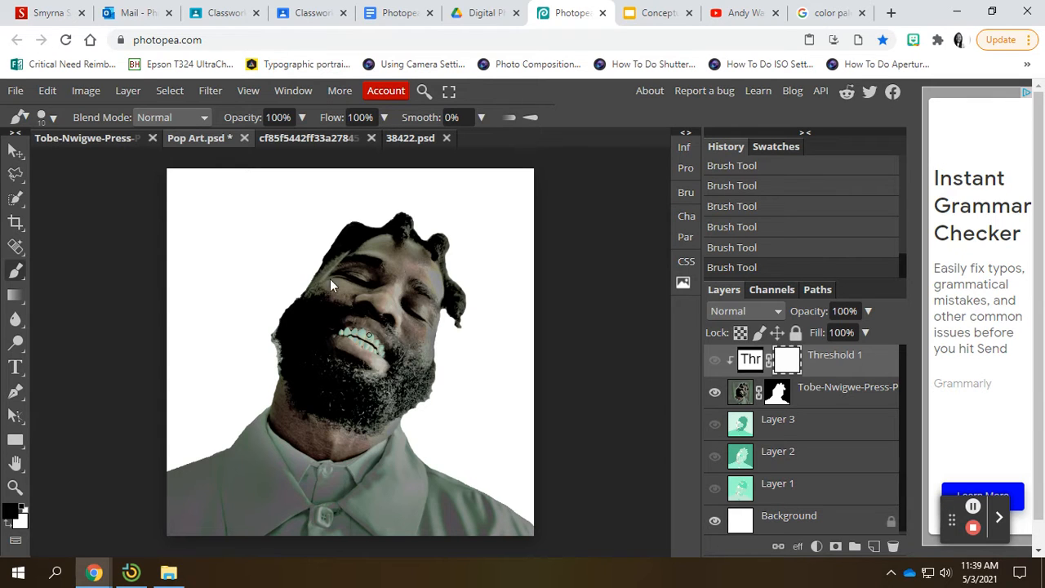
# Hide the Threshold layer in the original portrait document and compare its colour portrait with the Pop Art.psd version, with and without Threshold 1
pyautogui.click(76, 138)
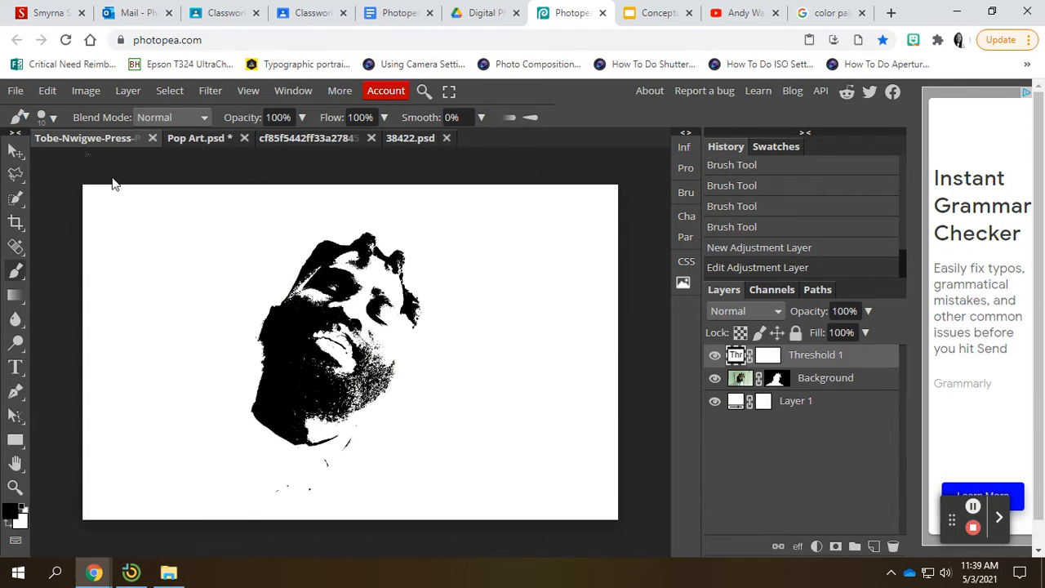
pyautogui.click(715, 356)
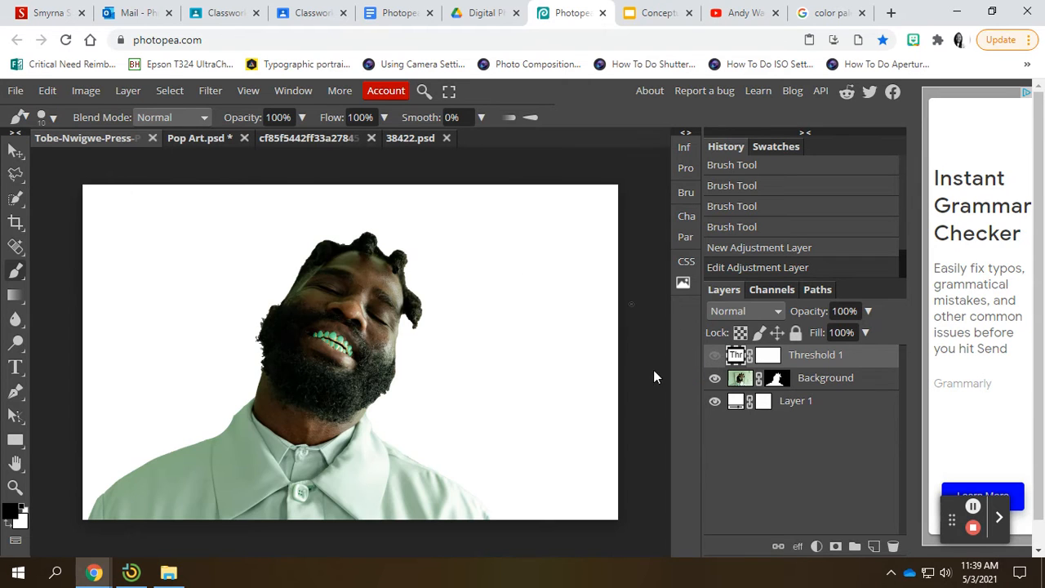
pyautogui.click(199, 139)
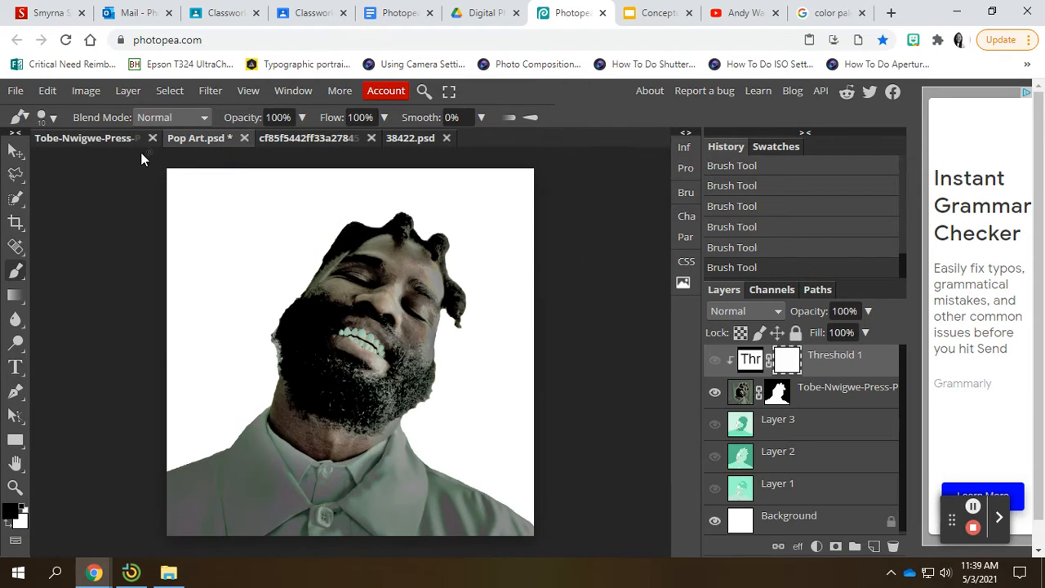
pyautogui.doubleClick(91, 139)
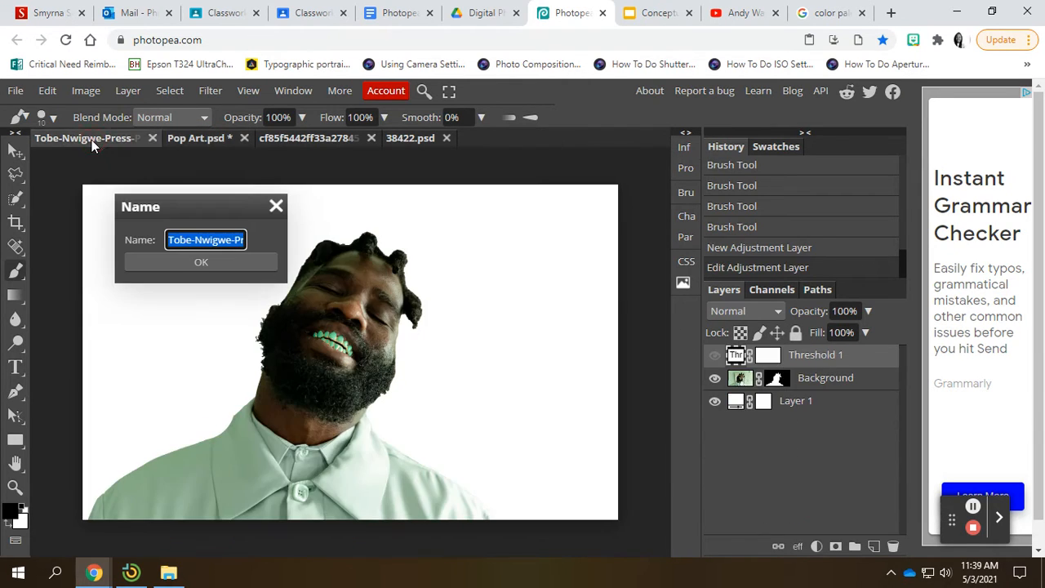
pyautogui.click(275, 205)
pyautogui.click(203, 140)
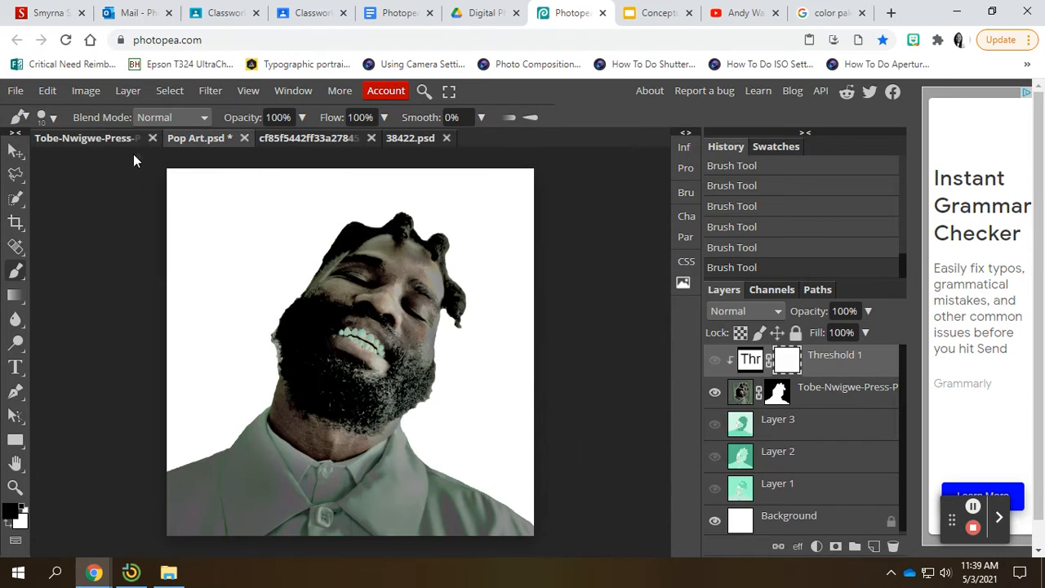
pyautogui.click(98, 139)
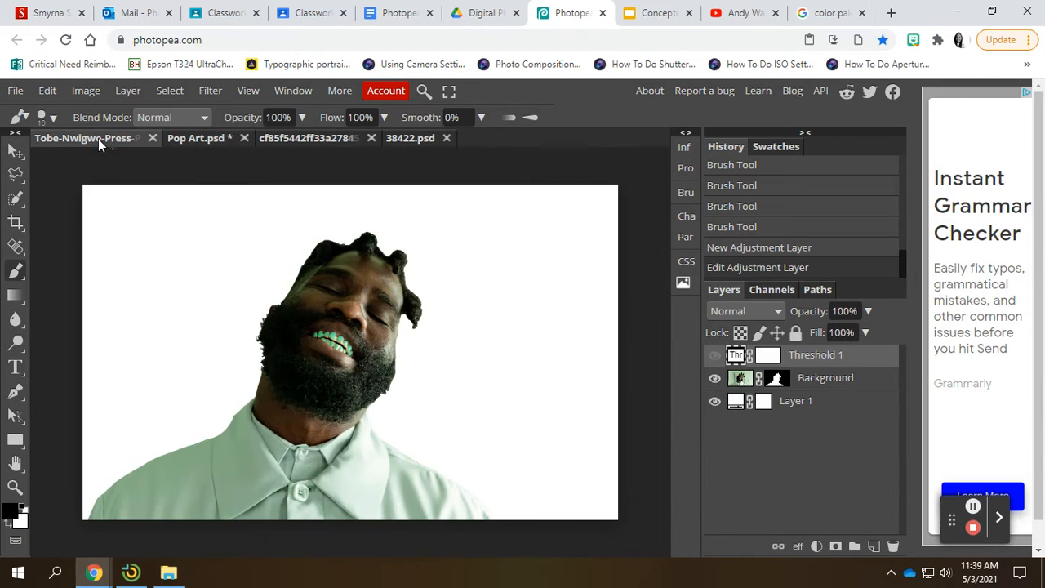
pyautogui.click(215, 143)
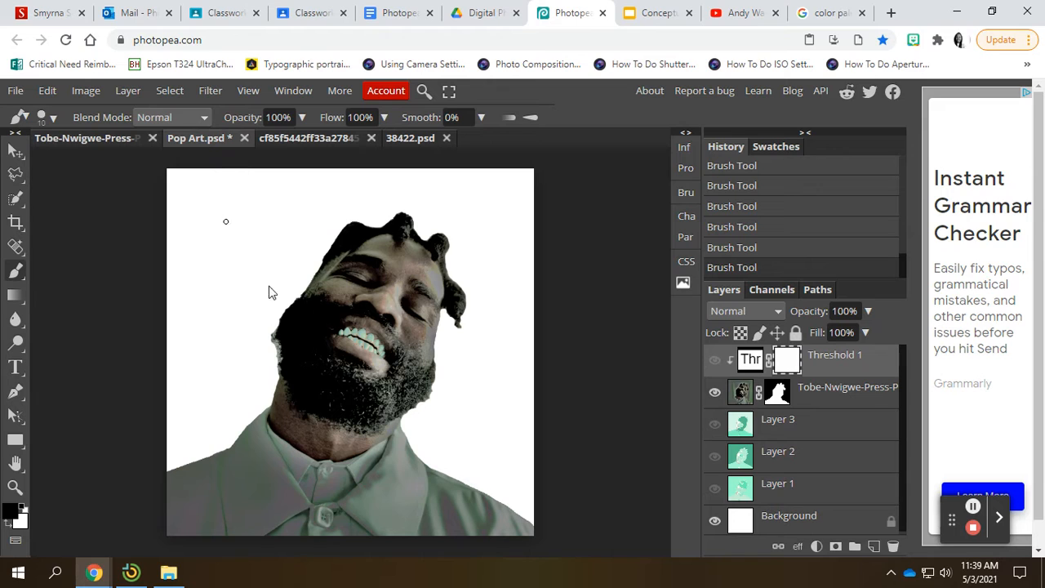
pyautogui.click(714, 362)
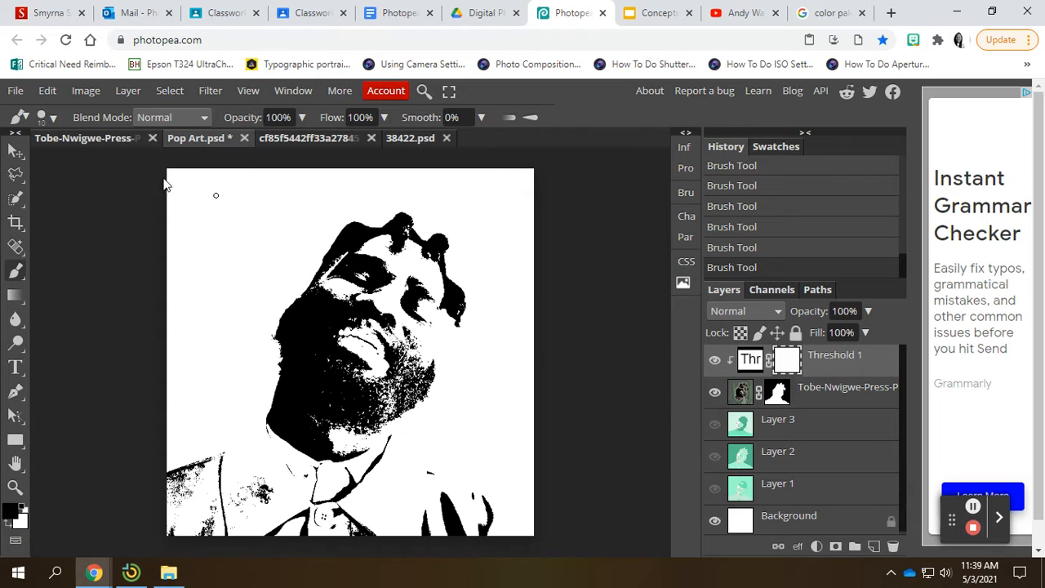
pyautogui.click(715, 359)
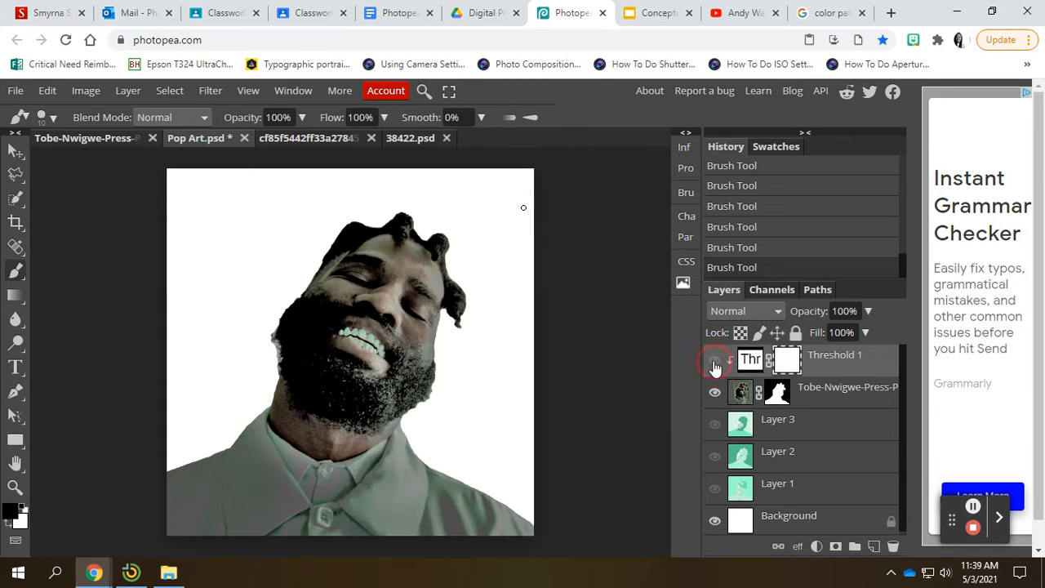
# Review the available adjustment layer types and the image adjustments, including Shadows/Highlights
pyautogui.click(817, 547)
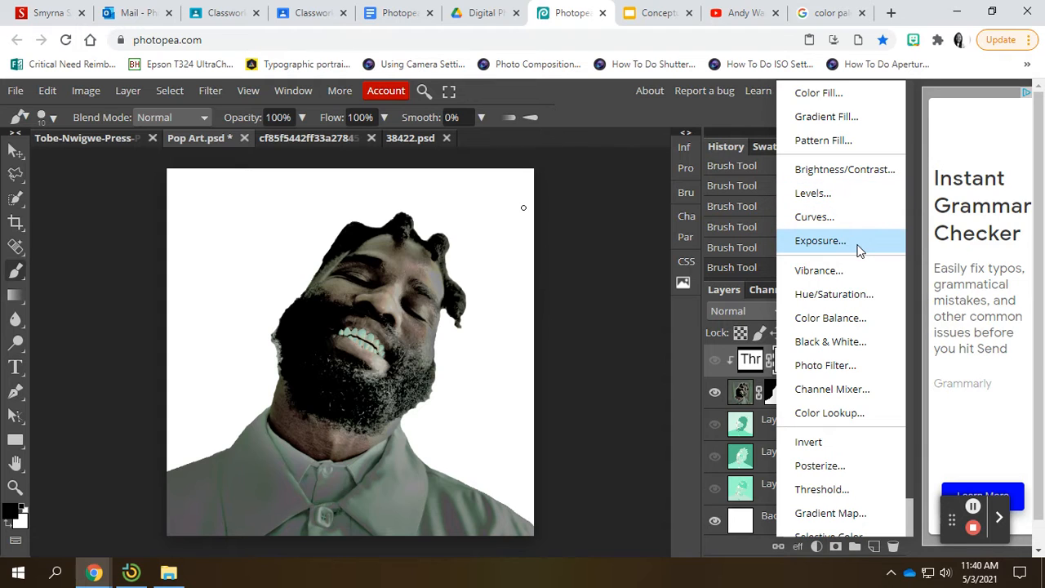
pyautogui.scroll(-1, 851, 490)
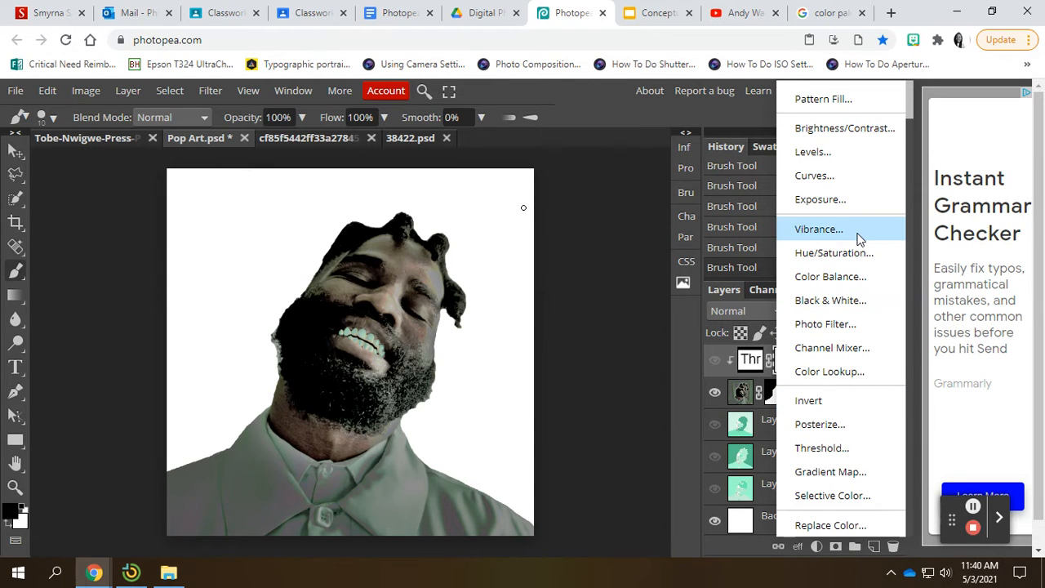
pyautogui.scroll(1, 863, 228)
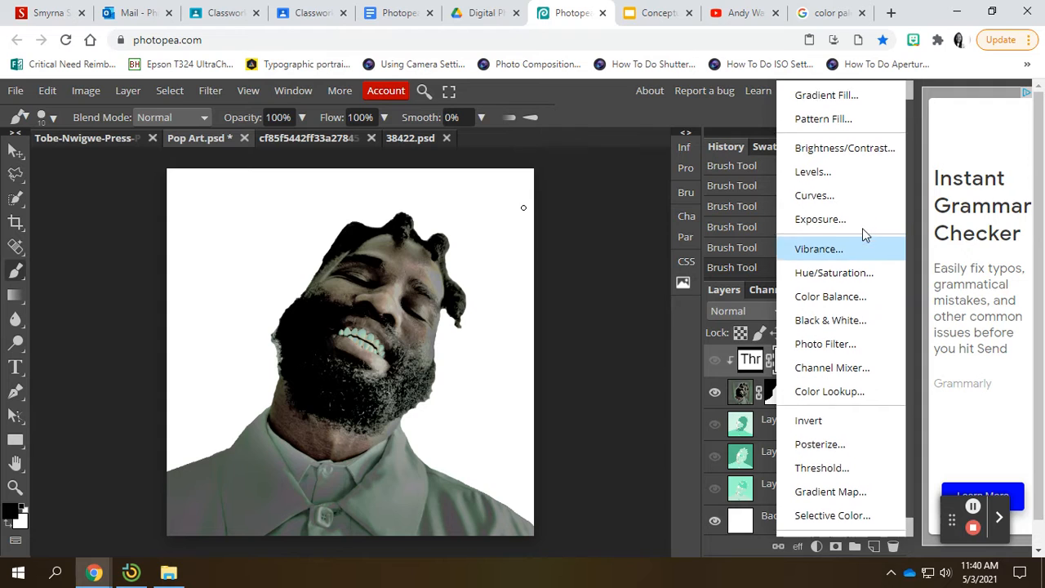
pyautogui.scroll(1, 862, 228)
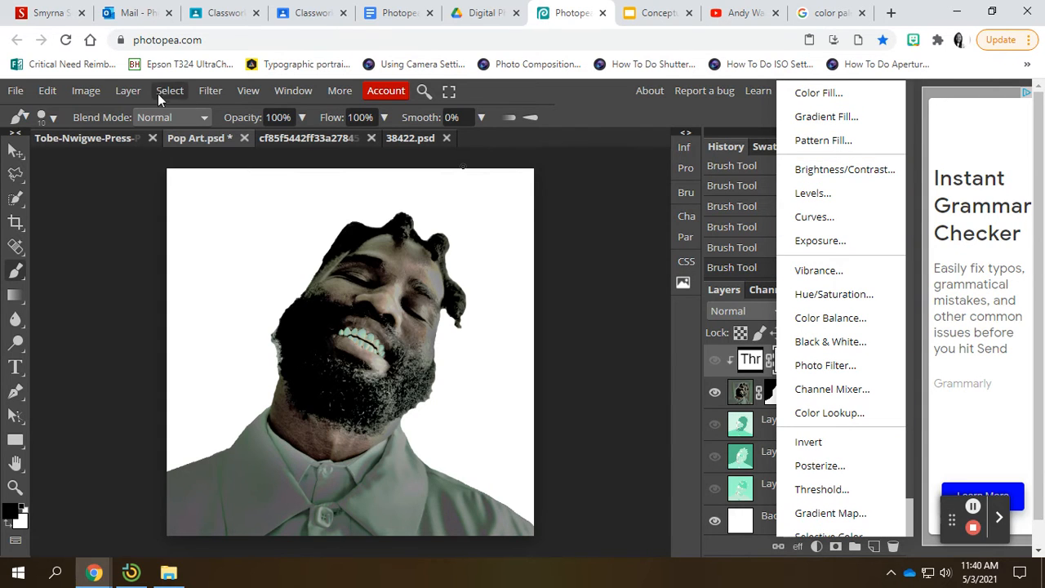
pyautogui.click(92, 97)
pyautogui.moveTo(143, 114)
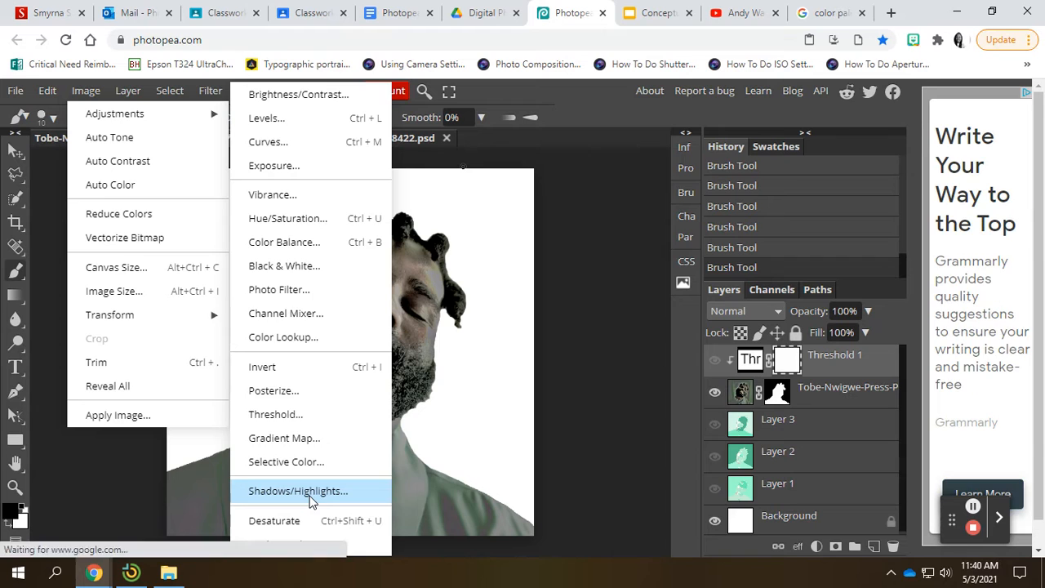
pyautogui.click(86, 91)
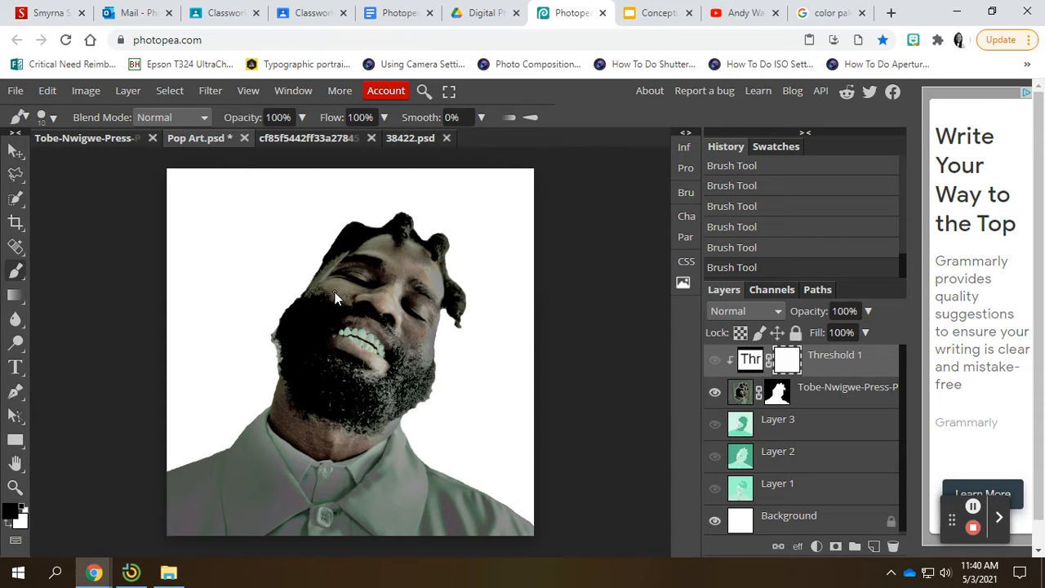
# Show the Threshold 1 layer again, briefly preview the mint green colouring on Layer 3 beneath it, and hide Layer 3
pyautogui.click(714, 361)
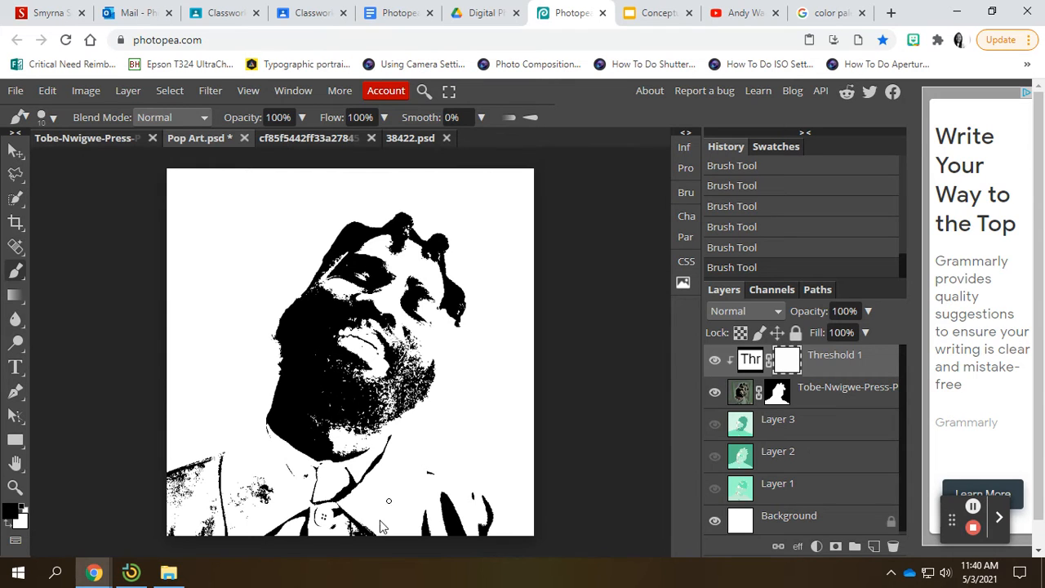
pyautogui.click(715, 425)
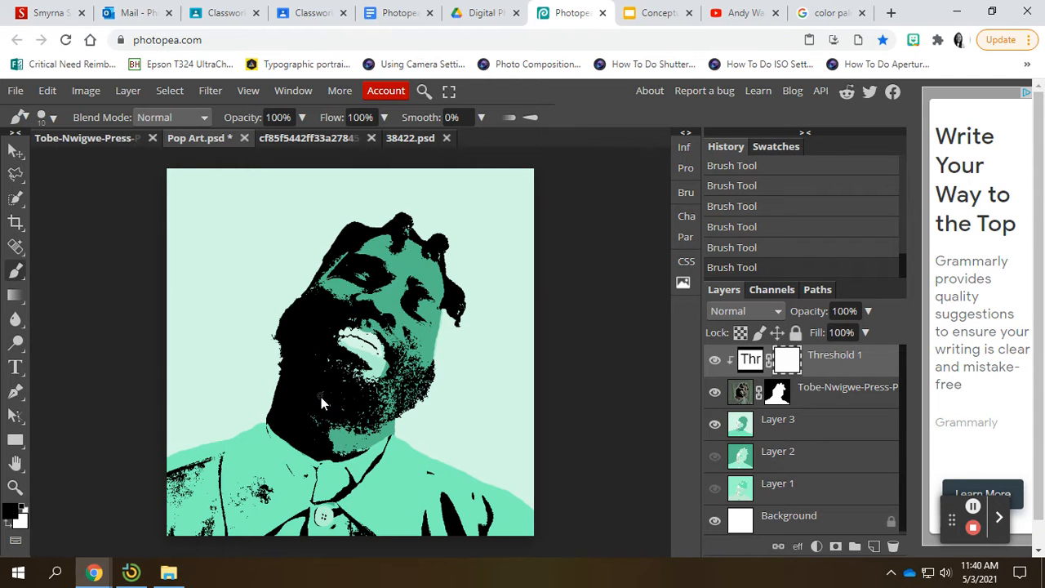
pyautogui.click(715, 428)
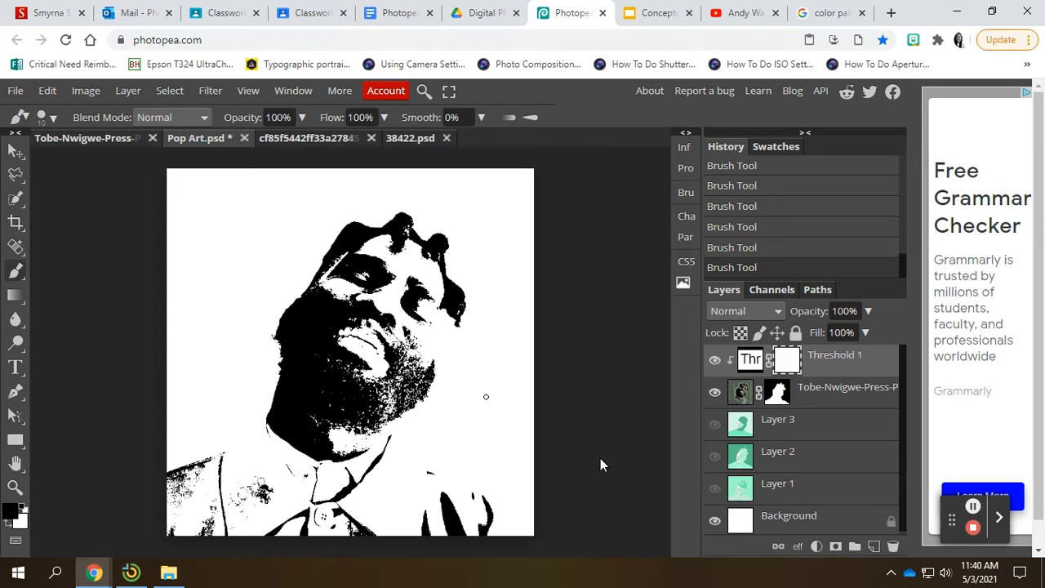
# Switch to the Google Images results for "color palette mint green" and view the saving options for the Pastel Mint Party palette image
pyautogui.click(825, 19)
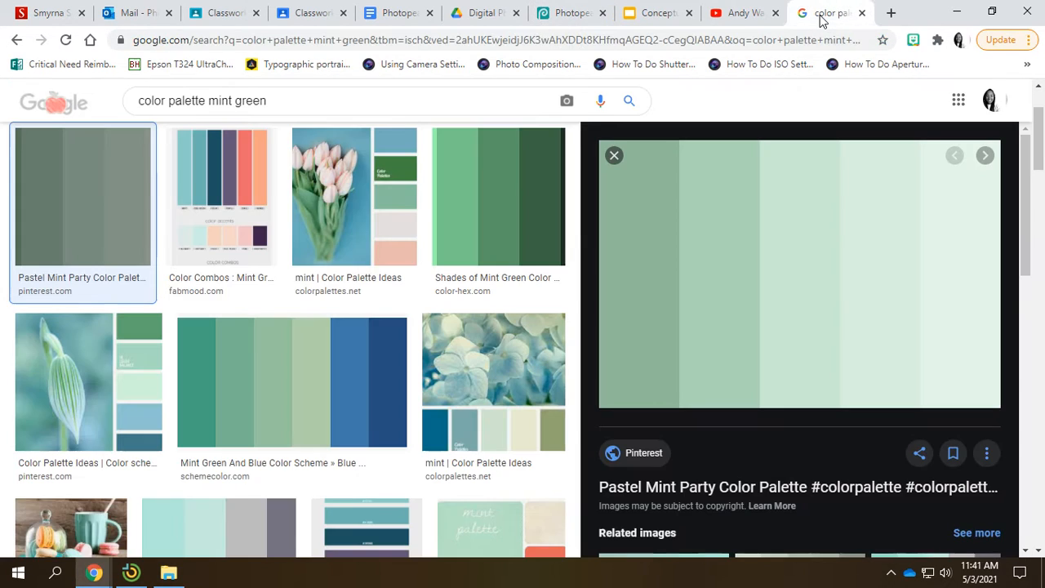
pyautogui.scroll(3, 204, 343)
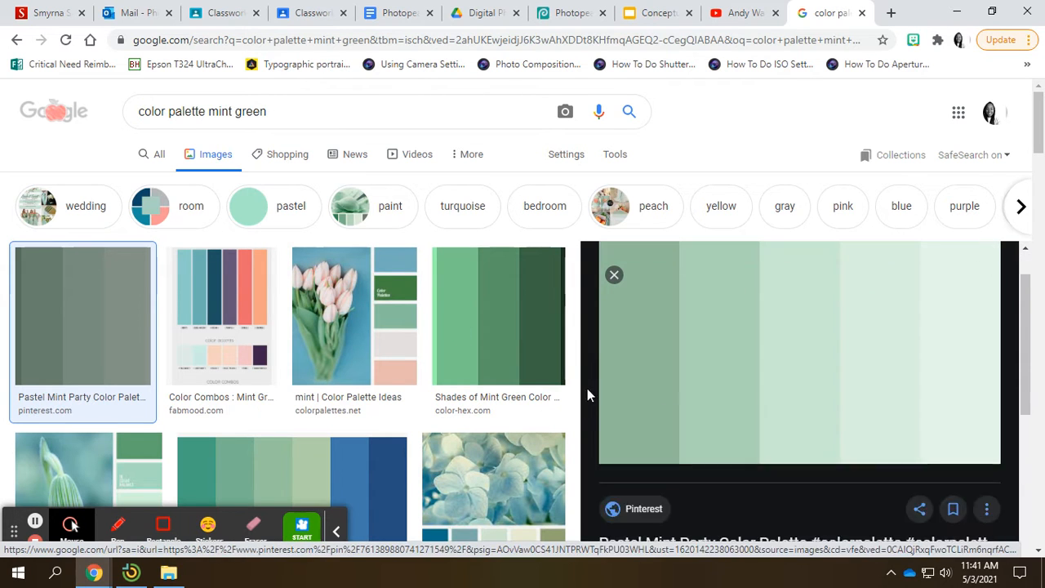
pyautogui.scroll(-1, 671, 418)
pyautogui.scroll(2, 671, 418)
pyautogui.rightClick(772, 397)
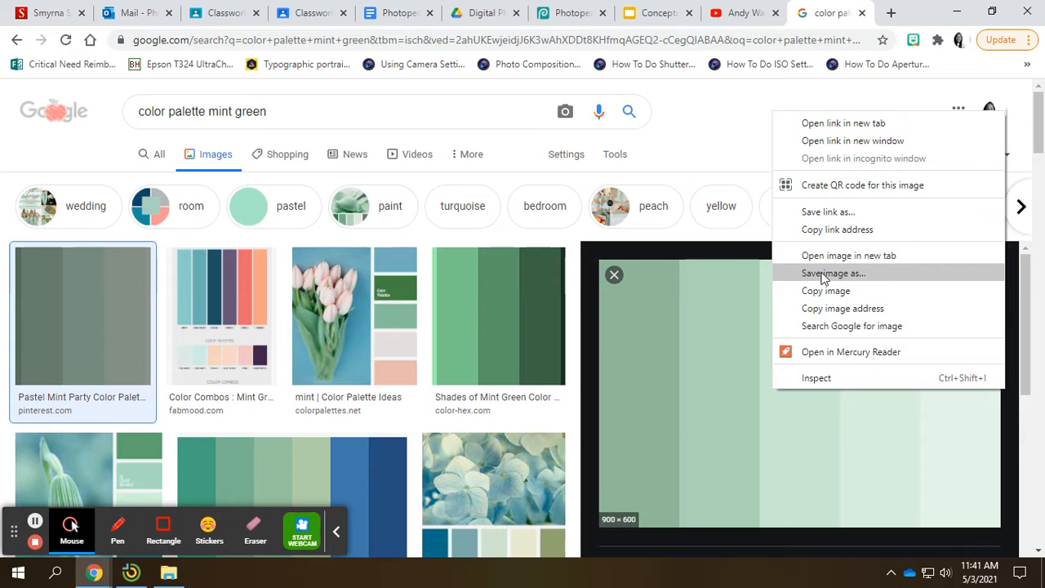
# Switch back to Photopea and sample the darkest stripe of the mint palette document as the foreground colour, 90b99b
pyautogui.click(569, 16)
pyautogui.click(301, 139)
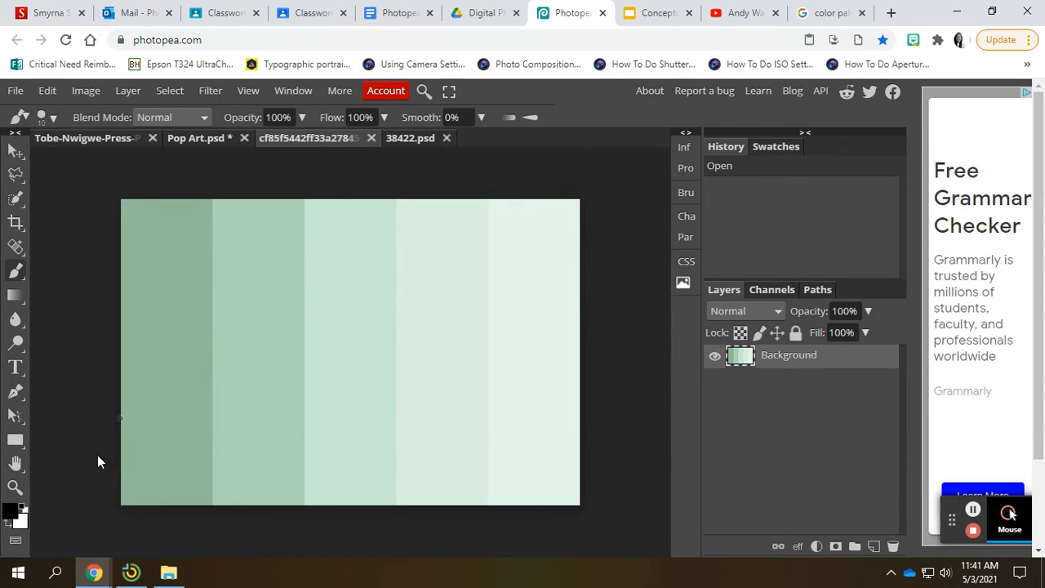
pyautogui.click(12, 513)
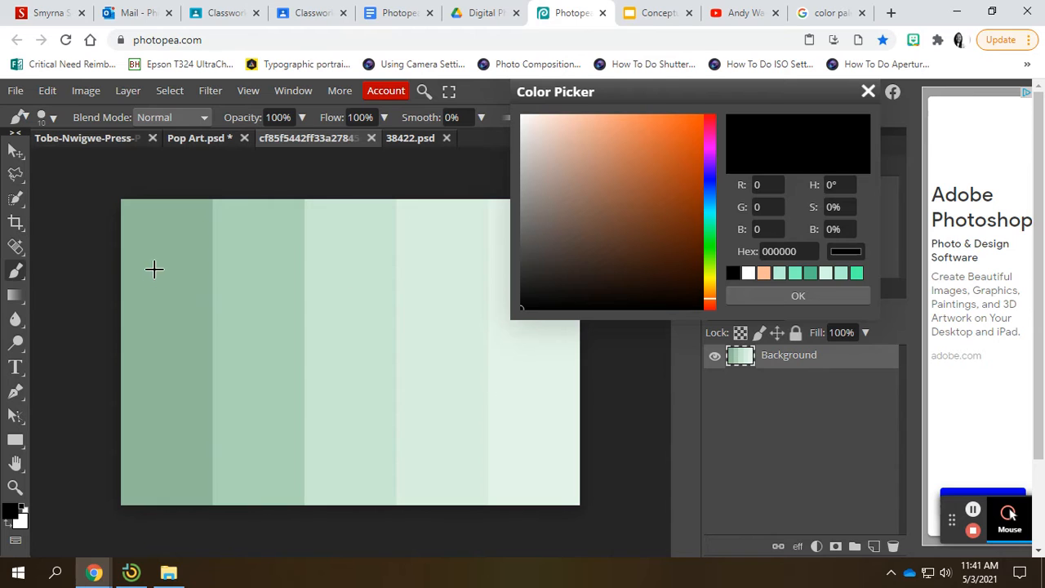
pyautogui.click(159, 284)
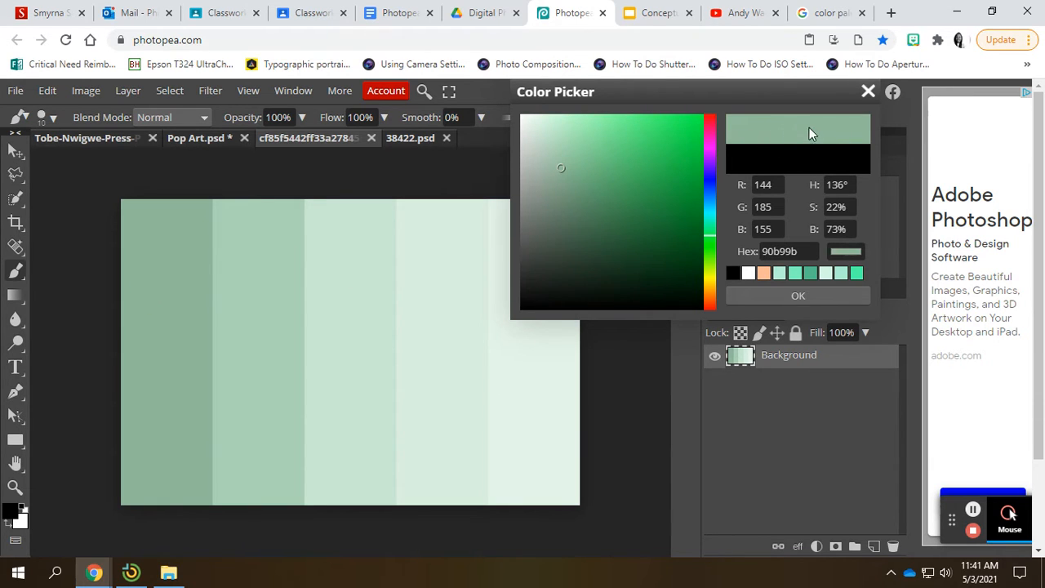
pyautogui.click(822, 299)
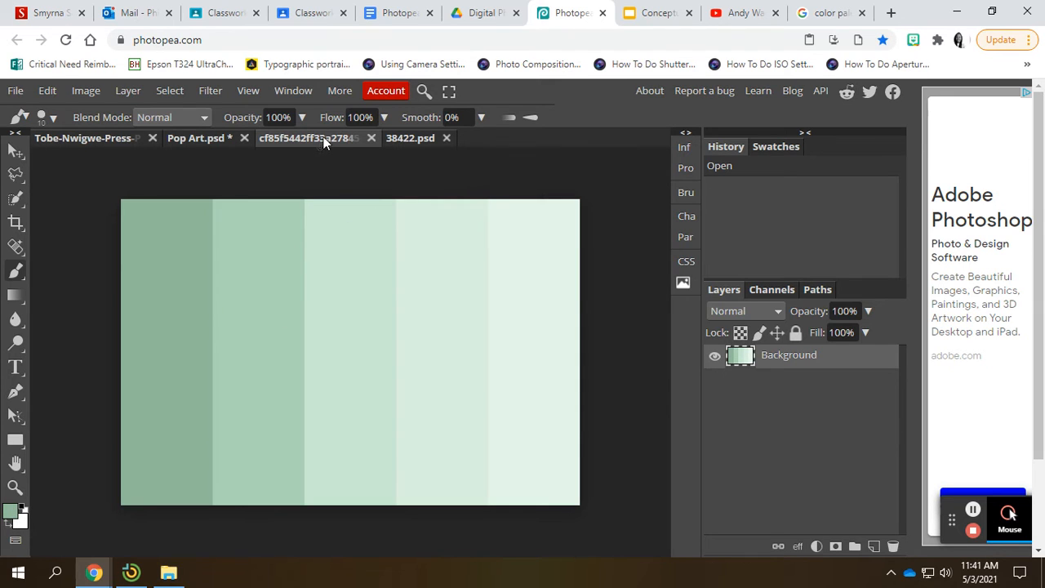
# Return to the Pop Art.psd document and confirm 90b99b as the foreground colour
pyautogui.click(203, 141)
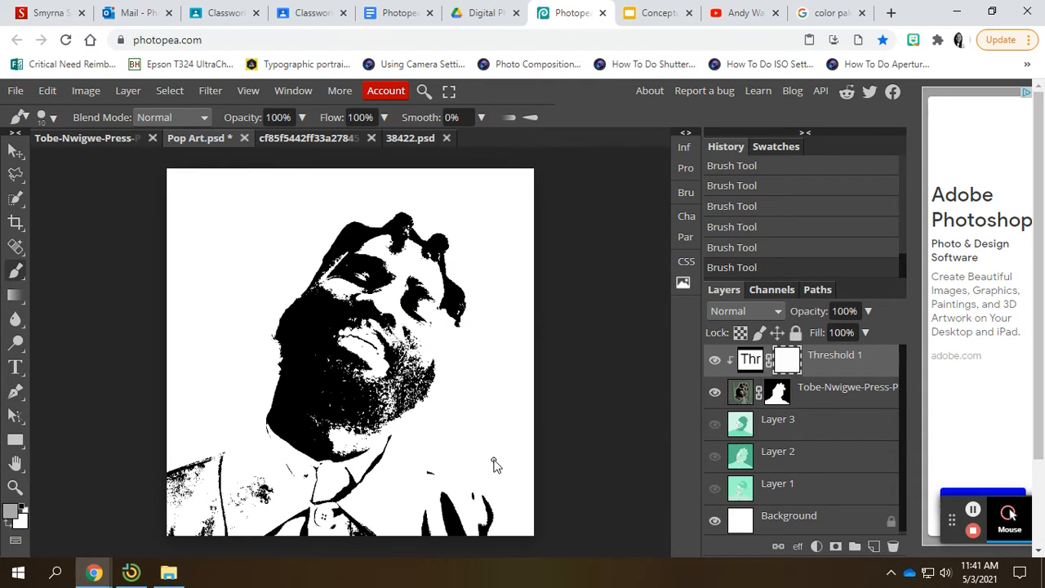
pyautogui.click(13, 516)
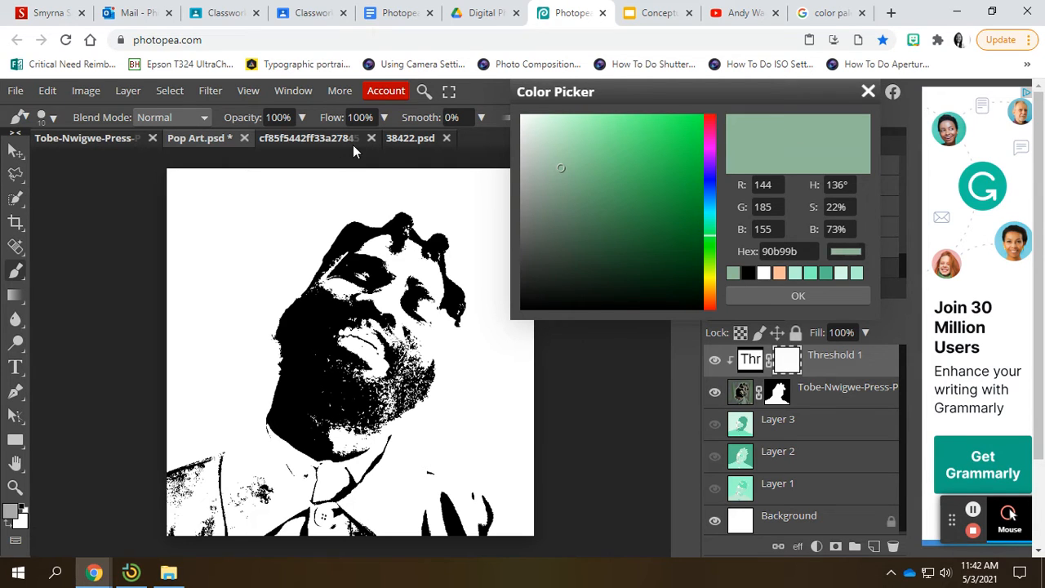
pyautogui.click(798, 296)
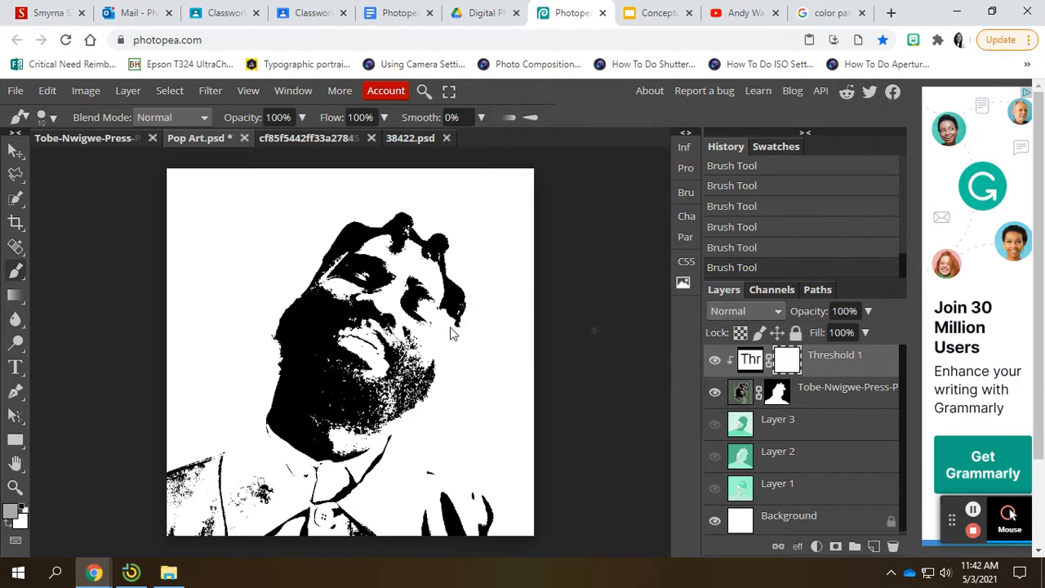
# With the Brush tool active, add a new empty layer and move it directly beneath the masked portrait layer, above Layer 3
pyautogui.rightClick(16, 279)
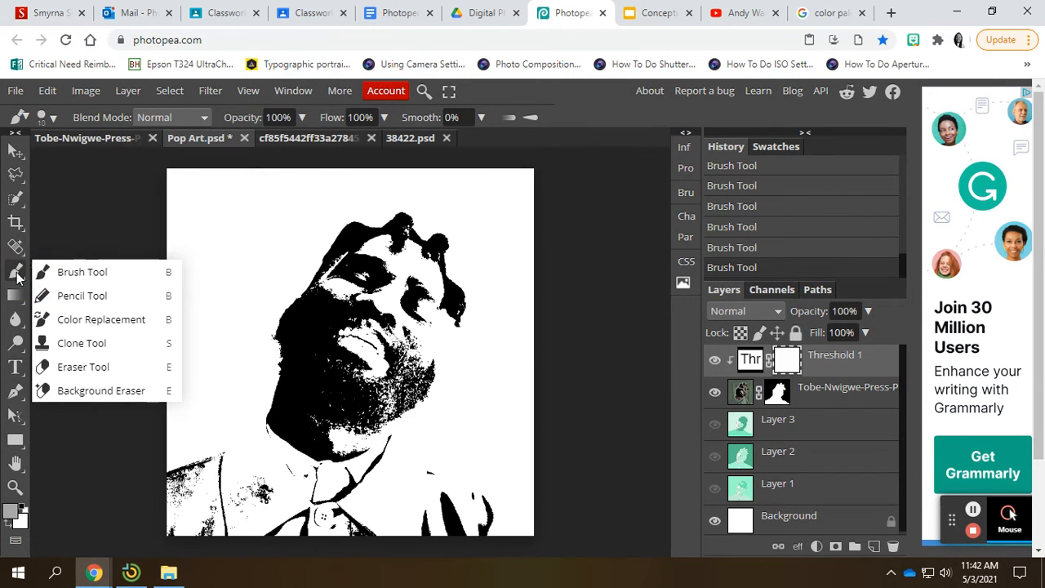
pyautogui.click(17, 275)
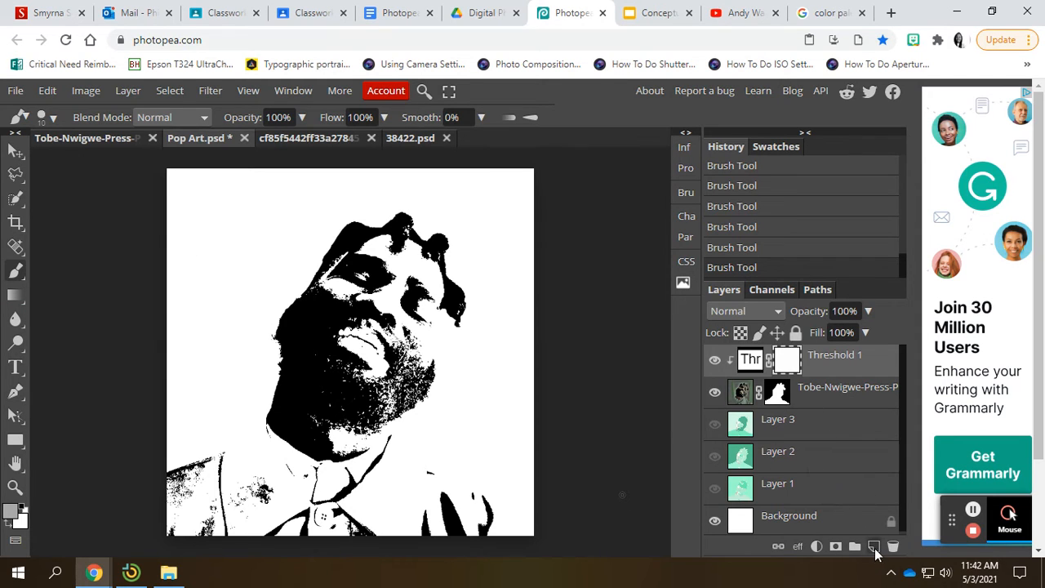
pyautogui.click(874, 548)
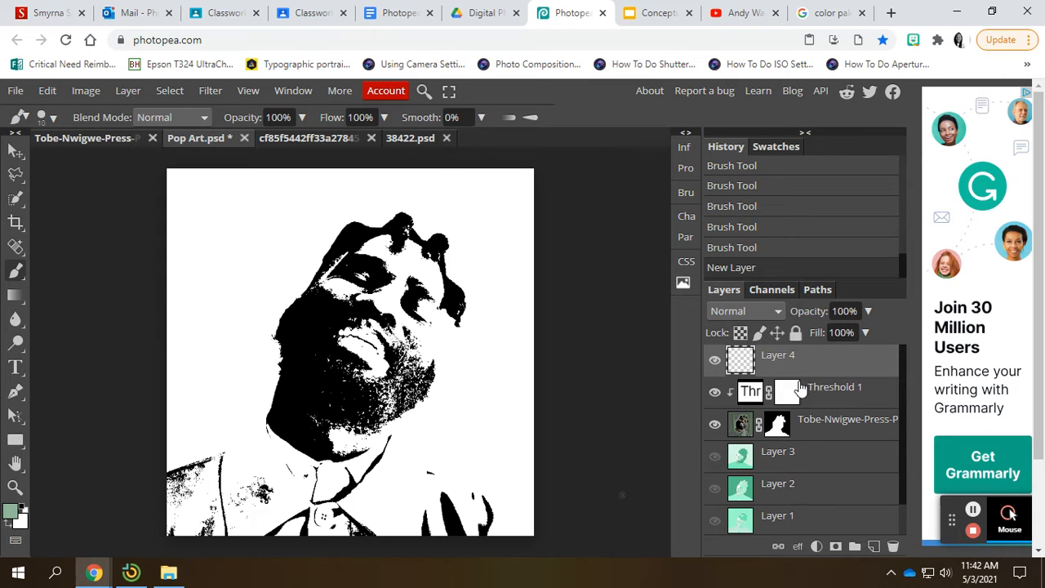
pyautogui.moveTo(804, 367); pyautogui.dragTo(809, 441)
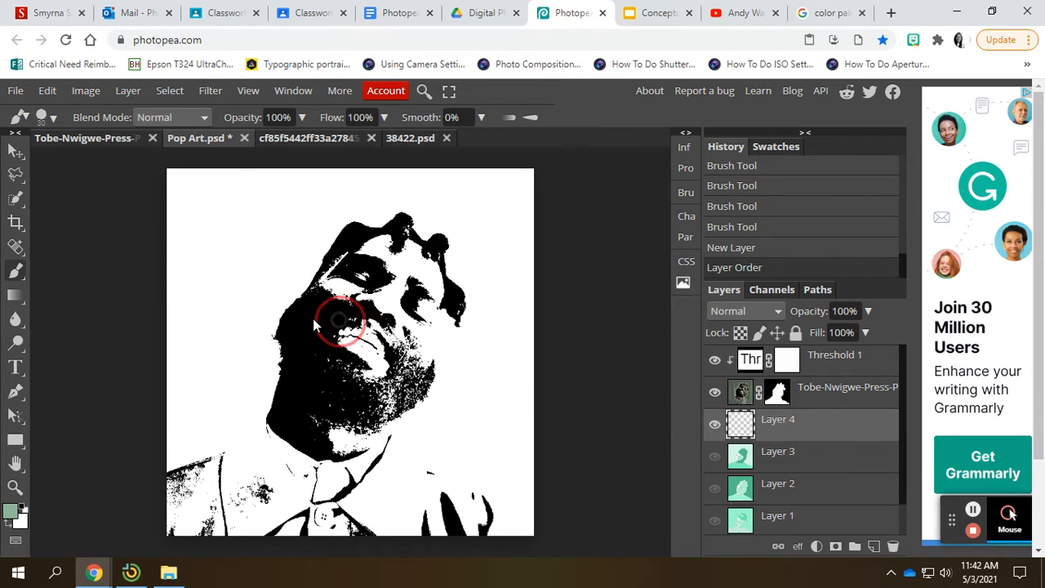
# Paint the background around the portrait in 90b99b on Layer 4, using a smaller brush along the face, neck and shoulder edges
pyautogui.moveTo(214, 252)
pyautogui.mouseDown()
pyautogui.moveTo(331, 190)
pyautogui.moveTo(190, 217)
pyautogui.moveTo(274, 185)
pyautogui.moveTo(158, 178)
pyautogui.moveTo(402, 193)
pyautogui.moveTo(465, 180)
pyautogui.moveTo(244, 165)
pyautogui.moveTo(168, 173)
pyautogui.moveTo(169, 291)
pyautogui.moveTo(179, 214)
pyautogui.moveTo(161, 181)
pyautogui.moveTo(192, 320)
pyautogui.moveTo(220, 199)
pyautogui.moveTo(184, 282)
pyautogui.moveTo(258, 214)
pyautogui.moveTo(226, 292)
pyautogui.moveTo(244, 291)
pyautogui.moveTo(317, 213)
pyautogui.moveTo(288, 266)
pyautogui.moveTo(349, 211)
pyautogui.moveTo(375, 218)
pyautogui.moveTo(402, 206)
pyautogui.moveTo(426, 236)
pyautogui.moveTo(455, 194)
pyautogui.moveTo(515, 186)
pyautogui.moveTo(468, 183)
pyautogui.moveTo(524, 190)
pyautogui.moveTo(528, 220)
pyautogui.moveTo(498, 277)
pyautogui.moveTo(504, 228)
pyautogui.moveTo(518, 241)
pyautogui.moveTo(524, 198)
pyautogui.moveTo(516, 350)
pyautogui.moveTo(490, 415)
pyautogui.moveTo(517, 455)
pyautogui.moveTo(541, 468)
pyautogui.moveTo(552, 456)
pyautogui.moveTo(538, 285)
pyautogui.moveTo(511, 214)
pyautogui.moveTo(473, 240)
pyautogui.moveTo(481, 252)
pyautogui.moveTo(473, 217)
pyautogui.moveTo(414, 188)
pyautogui.moveTo(356, 177)
pyautogui.moveTo(315, 195)
pyautogui.moveTo(274, 261)
pyautogui.moveTo(217, 415)
pyautogui.moveTo(178, 425)
pyautogui.moveTo(188, 292)
pyautogui.moveTo(233, 294)
pyautogui.mouseUp()
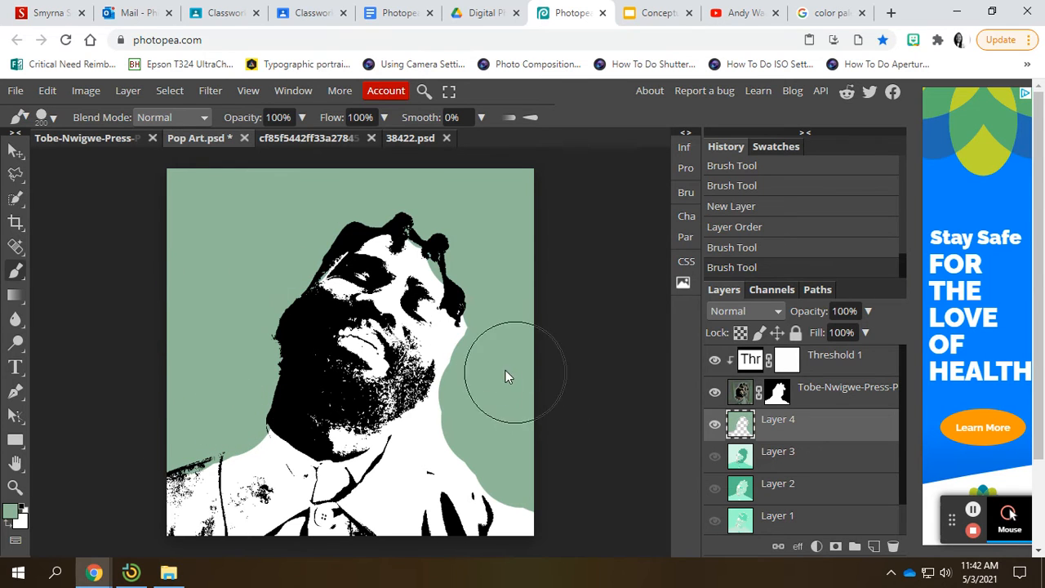
pyautogui.press('[')
pyautogui.press('[')
pyautogui.press('[')
pyautogui.press('[')
pyautogui.press('[')
pyautogui.press('[')
pyautogui.press('[')
pyautogui.press('[')
pyautogui.press('[')
pyautogui.press('[')
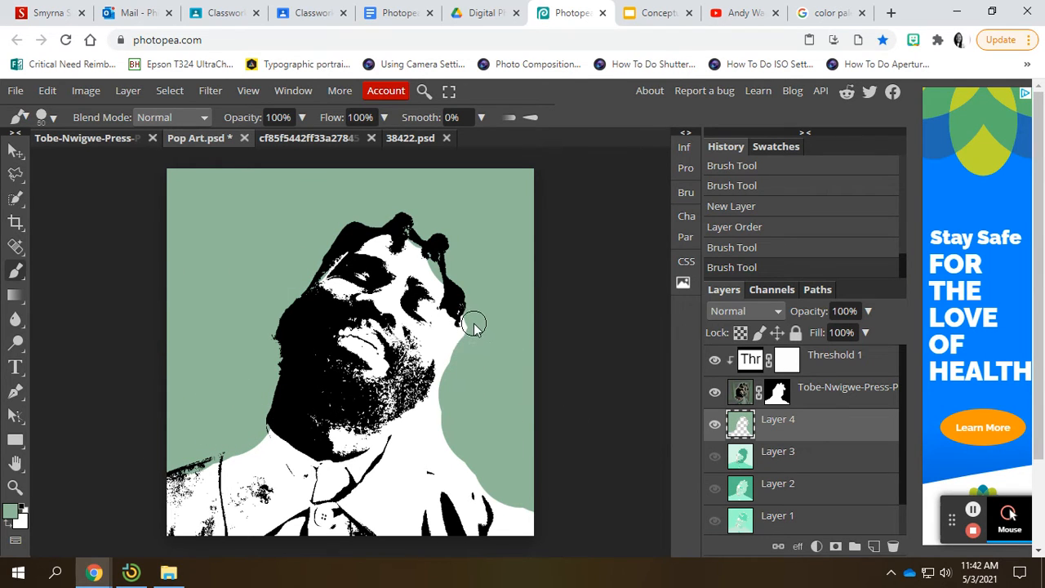
pyautogui.moveTo(471, 323)
pyautogui.mouseDown()
pyautogui.moveTo(446, 316)
pyautogui.moveTo(446, 400)
pyautogui.moveTo(437, 403)
pyautogui.moveTo(439, 393)
pyautogui.moveTo(398, 426)
pyautogui.moveTo(548, 518)
pyautogui.moveTo(494, 434)
pyautogui.moveTo(433, 408)
pyautogui.moveTo(432, 429)
pyautogui.moveTo(457, 443)
pyautogui.moveTo(457, 395)
pyautogui.moveTo(487, 352)
pyautogui.mouseUp()
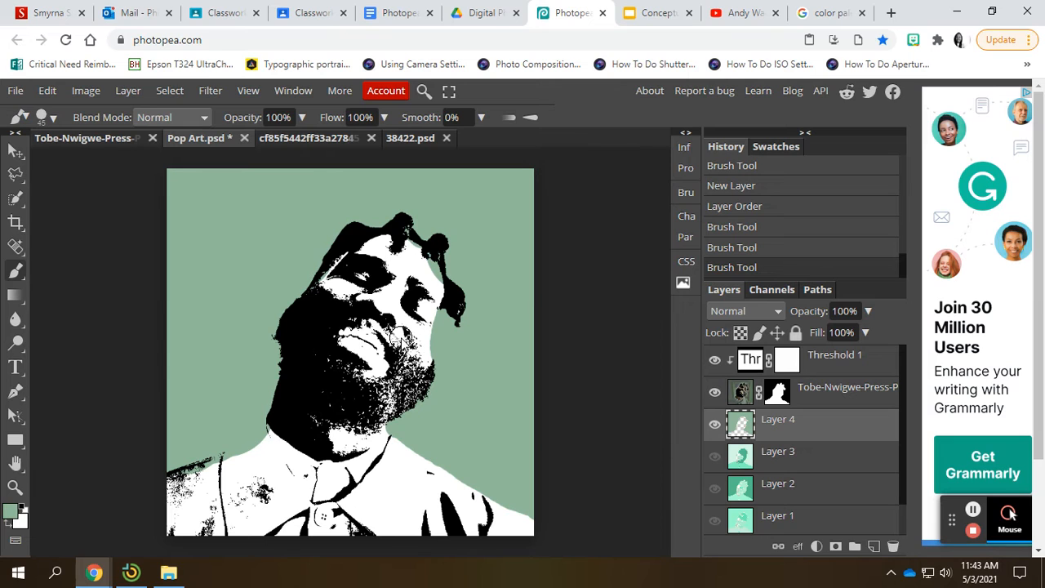
# Swap the foreground colour to white and paint over the green spill along the cheek and shirt edges
pyautogui.press('x')
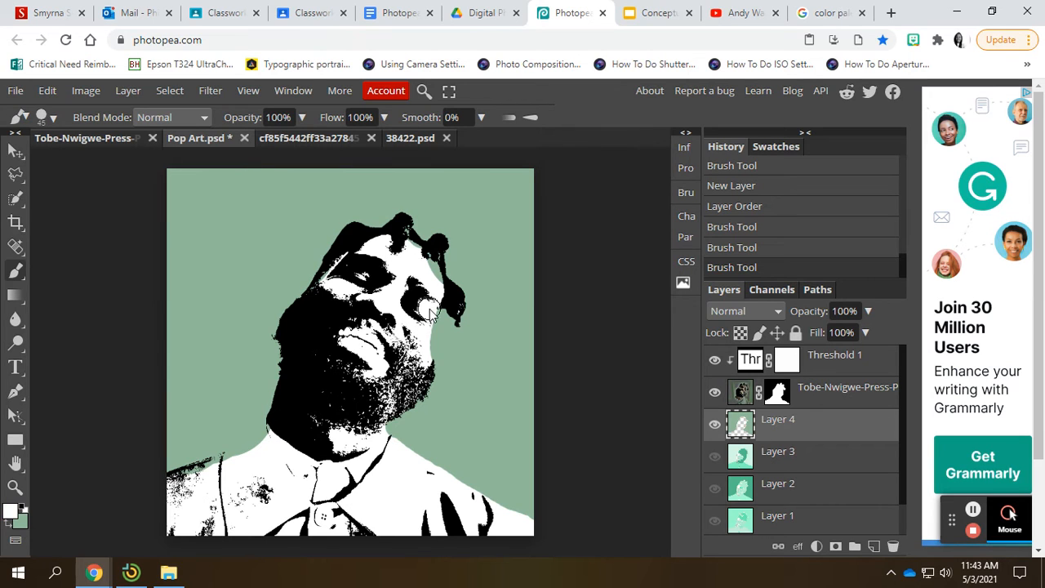
pyautogui.moveTo(430, 303)
pyautogui.mouseDown()
pyautogui.moveTo(426, 366)
pyautogui.moveTo(436, 277)
pyautogui.moveTo(421, 255)
pyautogui.moveTo(380, 246)
pyautogui.moveTo(321, 299)
pyautogui.moveTo(318, 327)
pyautogui.mouseUp()
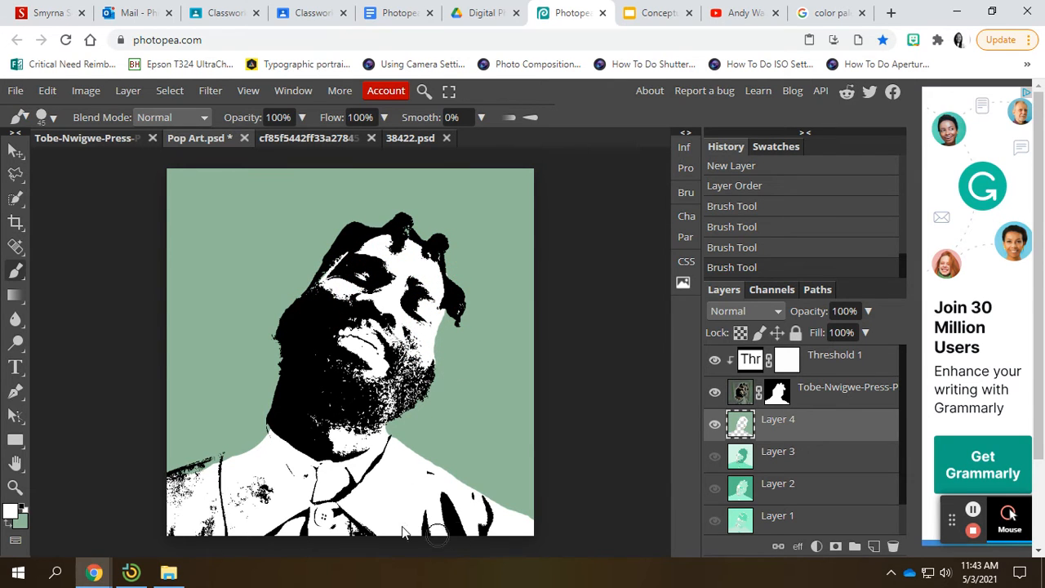
pyautogui.moveTo(267, 437)
pyautogui.mouseDown()
pyautogui.moveTo(159, 482)
pyautogui.moveTo(282, 434)
pyautogui.mouseUp()
# Sample the second-darkest stripe of the pastel mint palette document as the foreground colour, abd2b7
pyautogui.click(306, 138)
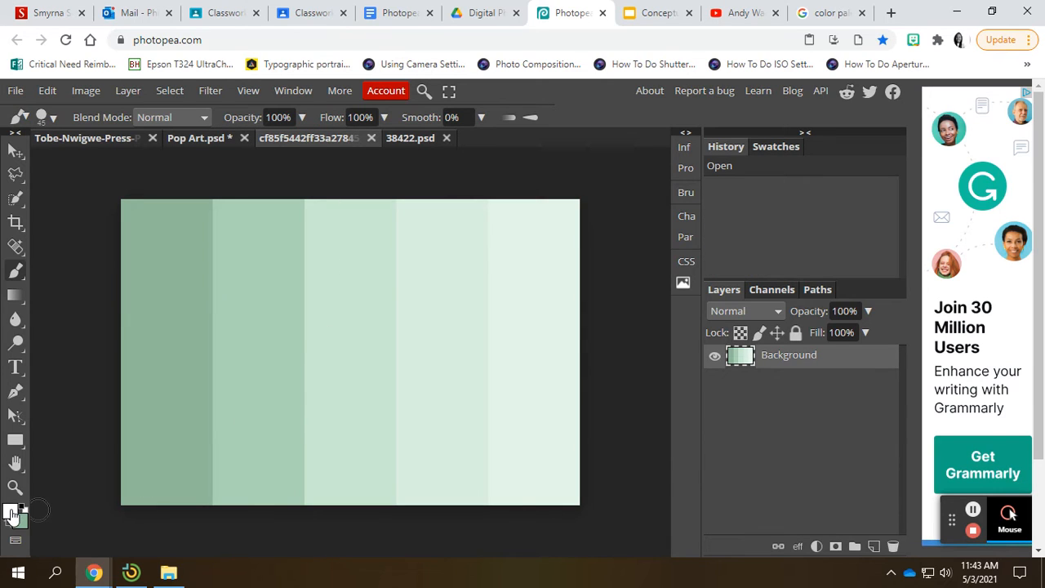
pyautogui.press('x')
pyautogui.click(11, 513)
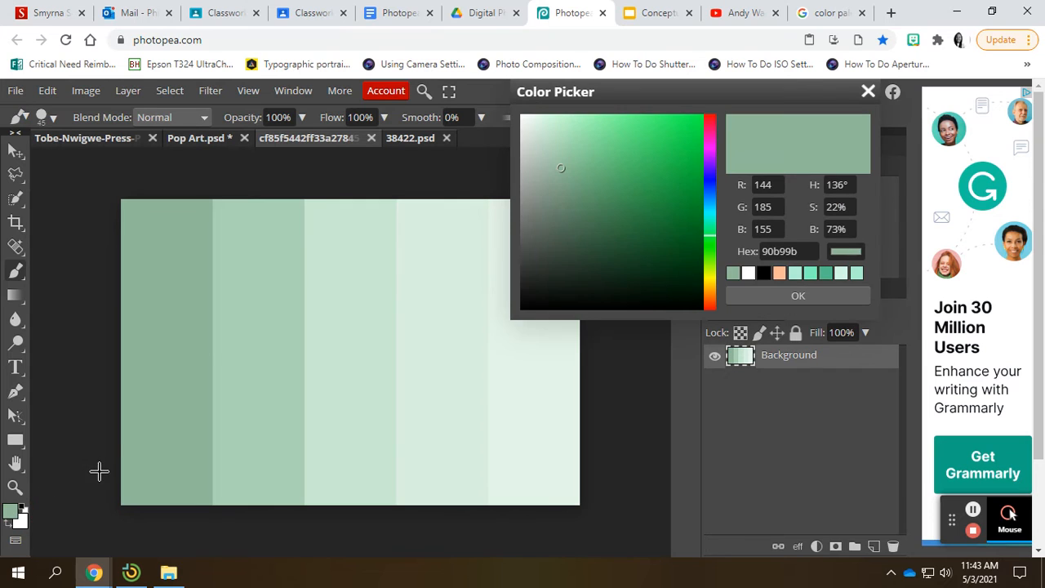
pyautogui.click(255, 279)
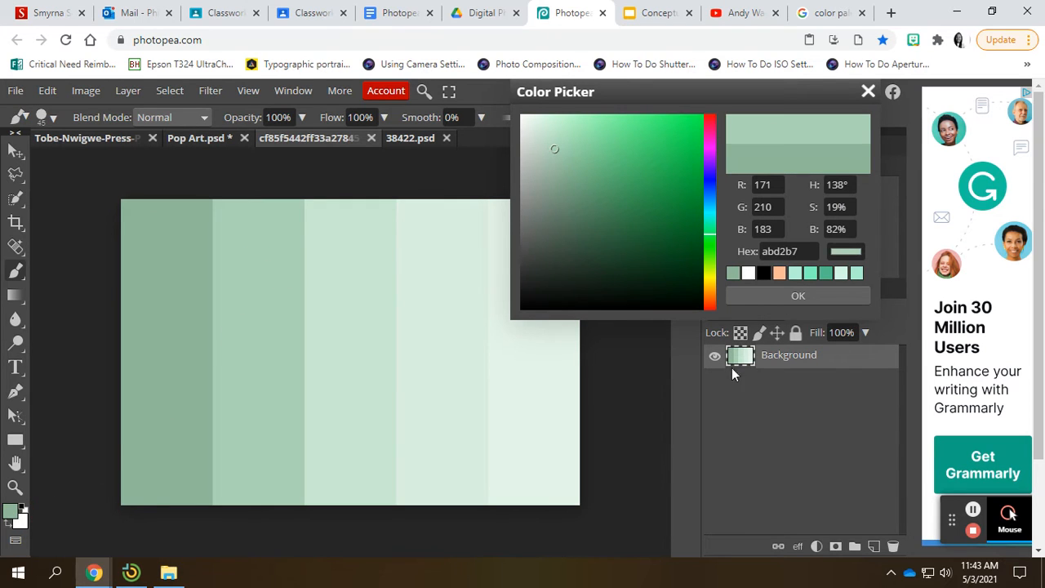
pyautogui.click(768, 299)
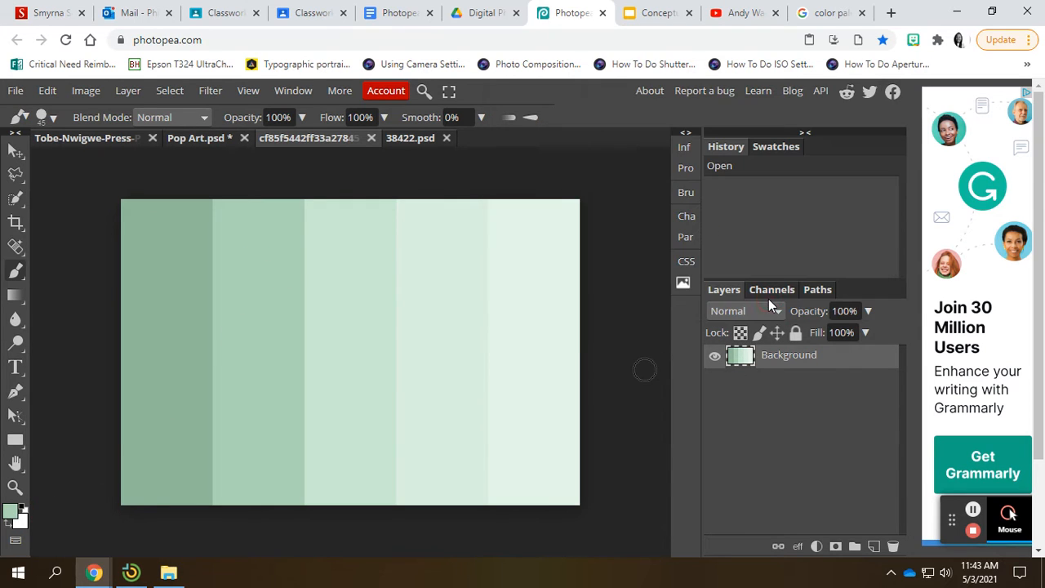
# Return to the Pop Art.psd document, confirm abd2b7 as the foreground colour and paint the forehead, nose and upper cheek on Layer 4
pyautogui.click(210, 143)
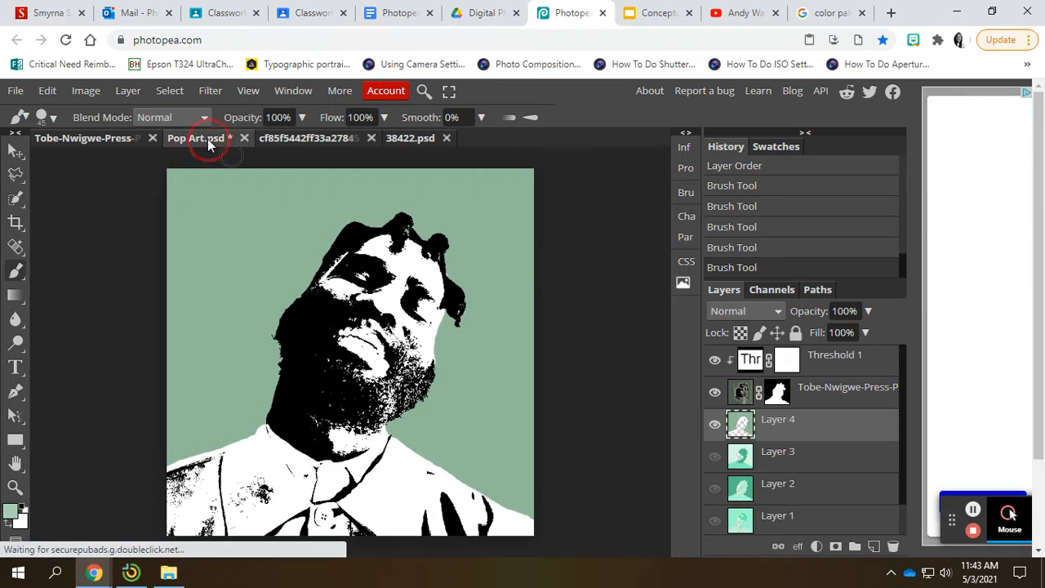
pyautogui.click(11, 513)
pyautogui.click(754, 298)
pyautogui.click(415, 255)
pyautogui.moveTo(415, 255)
pyautogui.mouseDown()
pyautogui.moveTo(435, 301)
pyautogui.moveTo(434, 281)
pyautogui.moveTo(395, 250)
pyautogui.moveTo(356, 287)
pyautogui.moveTo(374, 287)
pyautogui.moveTo(381, 247)
pyautogui.moveTo(418, 256)
pyautogui.moveTo(359, 263)
pyautogui.moveTo(316, 333)
pyautogui.moveTo(357, 253)
pyautogui.moveTo(318, 319)
pyautogui.moveTo(411, 284)
pyautogui.moveTo(385, 303)
pyautogui.moveTo(388, 272)
pyautogui.moveTo(401, 276)
pyautogui.moveTo(401, 377)
pyautogui.mouseUp()
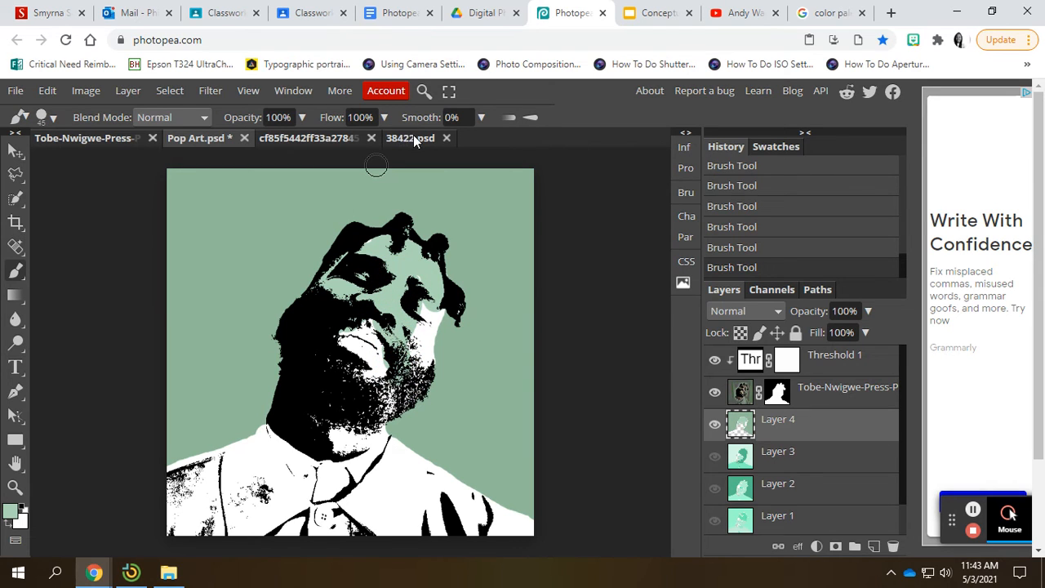
# Sample the second-darkest stripe of the 38422.psd palette as the foreground colour, 3d6647
pyautogui.click(412, 138)
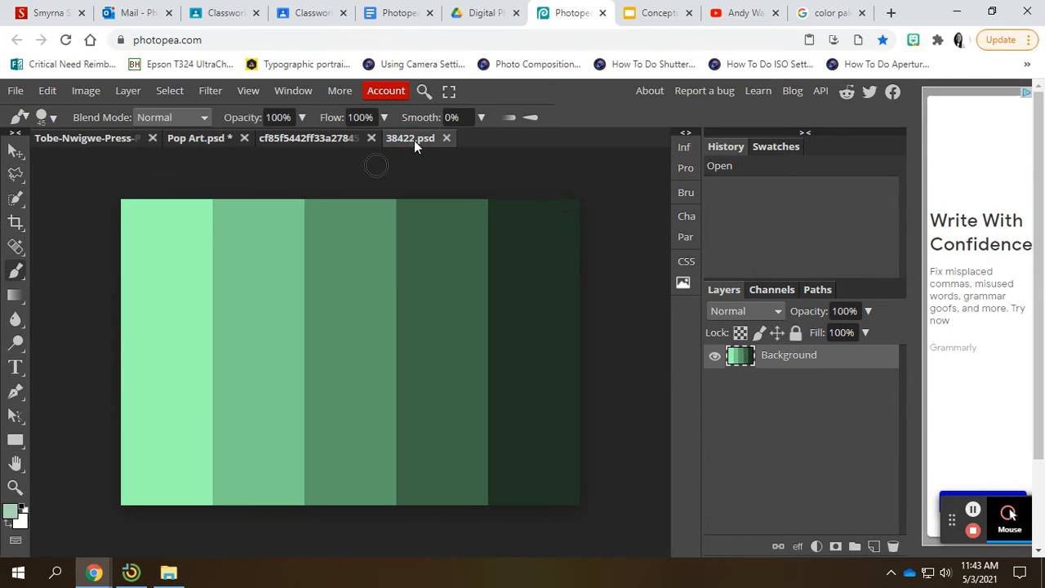
pyautogui.click(13, 514)
pyautogui.click(454, 313)
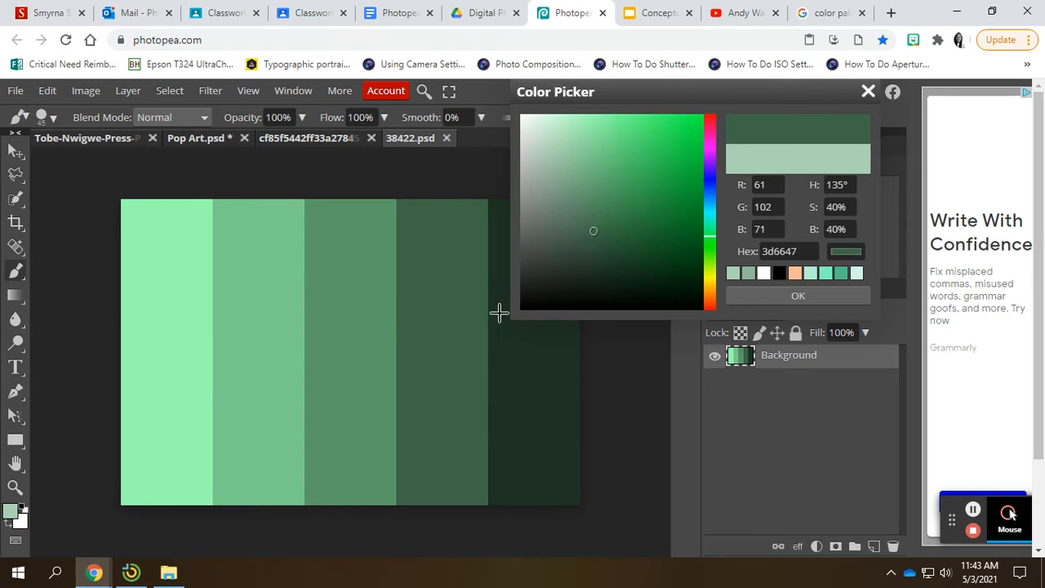
pyautogui.click(773, 299)
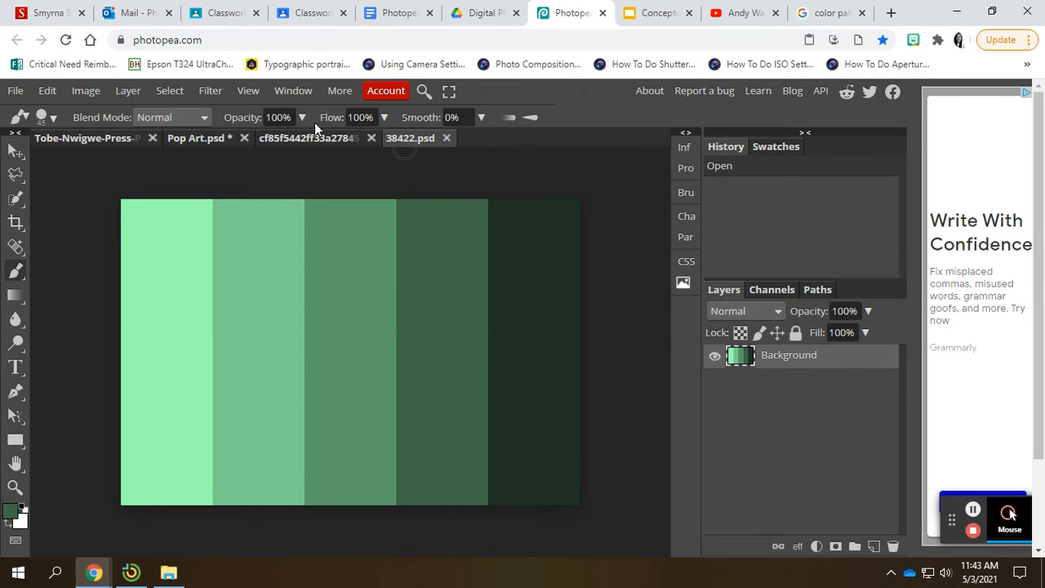
# Return to Pop Art.psd and paint most of the shirt and shoulders in dark green 3d6647 on Layer 4
pyautogui.click(200, 138)
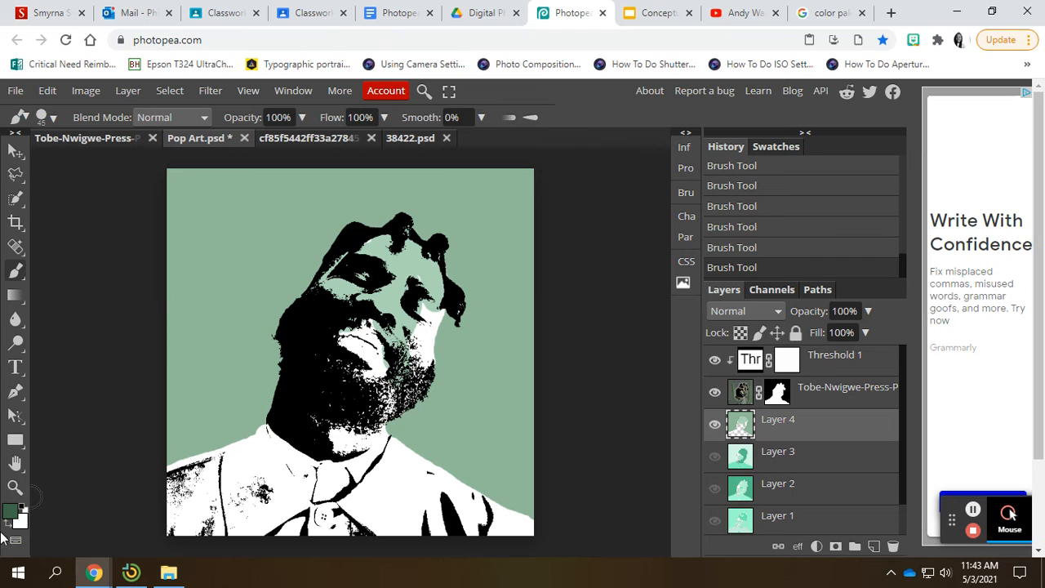
pyautogui.moveTo(336, 497)
pyautogui.mouseDown()
pyautogui.moveTo(274, 480)
pyautogui.moveTo(302, 469)
pyautogui.moveTo(284, 459)
pyautogui.moveTo(310, 471)
pyautogui.moveTo(260, 430)
pyautogui.moveTo(153, 470)
pyautogui.moveTo(160, 522)
pyautogui.moveTo(188, 532)
pyautogui.moveTo(197, 502)
pyautogui.moveTo(261, 484)
pyautogui.moveTo(197, 497)
pyautogui.moveTo(257, 459)
pyautogui.moveTo(157, 485)
pyautogui.moveTo(185, 532)
pyautogui.moveTo(258, 545)
pyautogui.moveTo(263, 533)
pyautogui.moveTo(226, 520)
pyautogui.mouseUp()
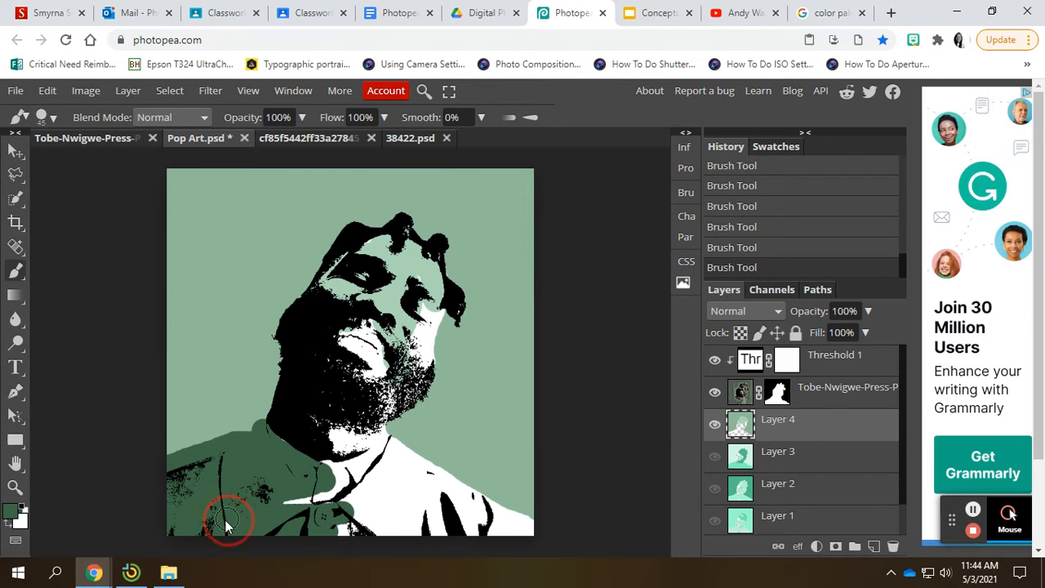
pyautogui.moveTo(336, 513)
pyautogui.mouseDown()
pyautogui.moveTo(343, 482)
pyautogui.moveTo(326, 454)
pyautogui.moveTo(387, 451)
pyautogui.moveTo(534, 536)
pyautogui.moveTo(413, 526)
pyautogui.moveTo(418, 539)
pyautogui.moveTo(464, 545)
pyautogui.moveTo(412, 490)
pyautogui.moveTo(388, 484)
pyautogui.mouseUp()
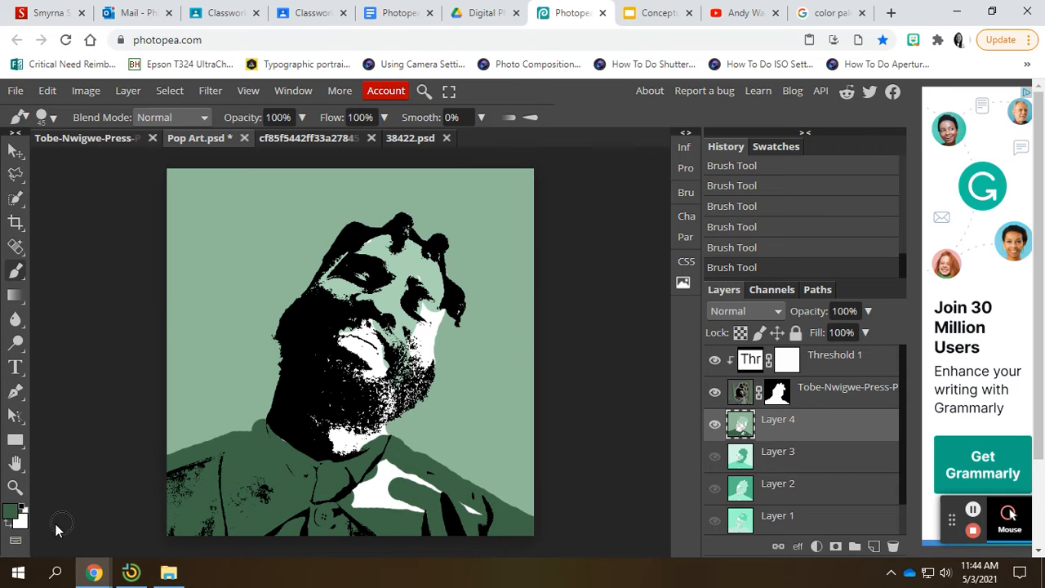
# Change the foreground colour to teal 458a8e by shifting the hue and brightening the shade in the Color Picker
pyautogui.click(8, 514)
pyautogui.moveTo(712, 242); pyautogui.dragTo(714, 205)
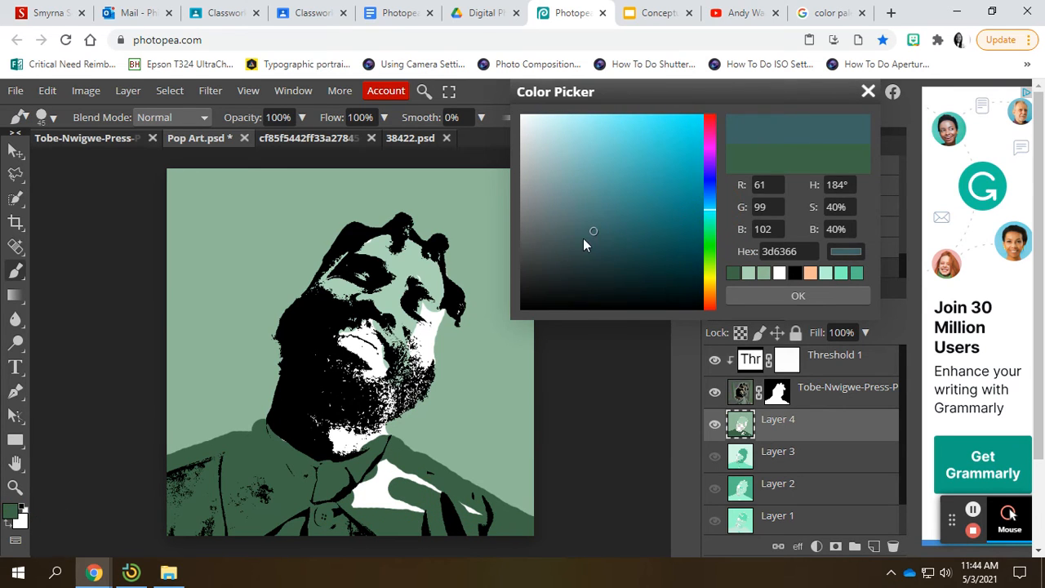
pyautogui.moveTo(594, 225)
pyautogui.mouseDown()
pyautogui.moveTo(627, 160)
pyautogui.moveTo(647, 163)
pyautogui.moveTo(633, 143)
pyautogui.moveTo(609, 158)
pyautogui.moveTo(598, 192)
pyautogui.mouseUp()
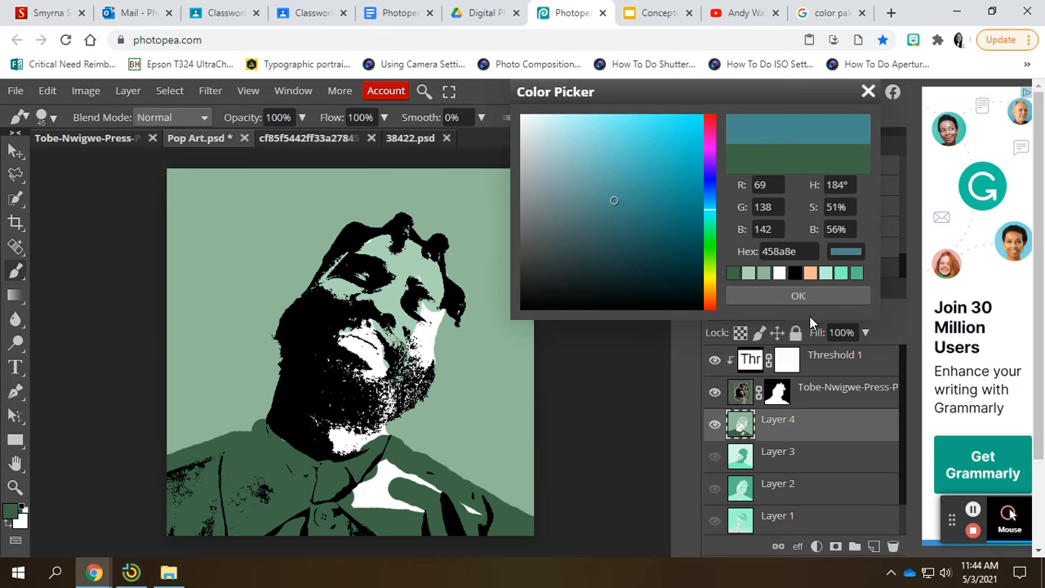
pyautogui.click(823, 297)
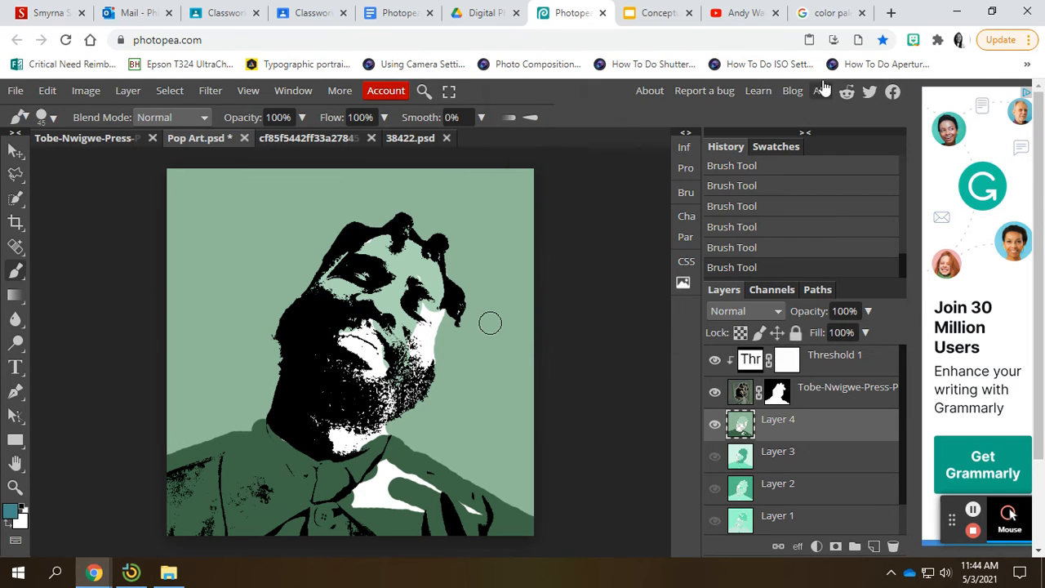
# Revisit the mint green Google Images results, return to Photopea and close the pastel mint and 38422.psd palette documents
pyautogui.click(827, 12)
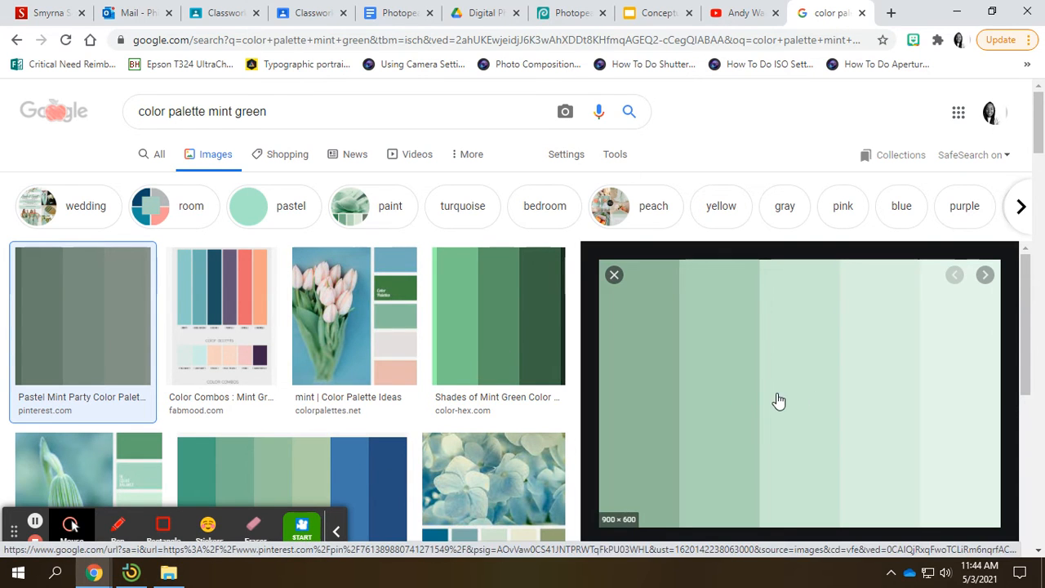
pyautogui.click(572, 13)
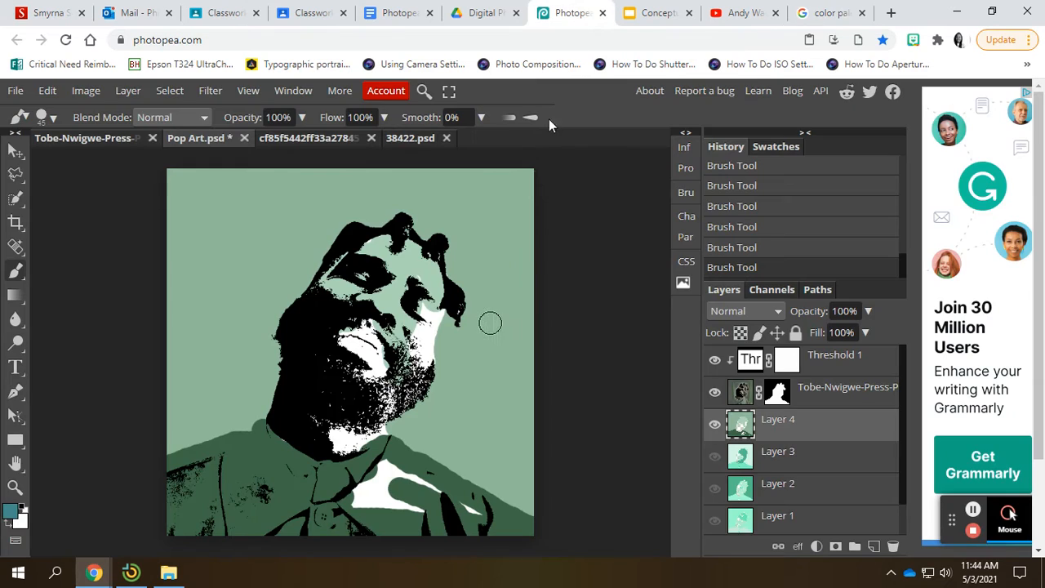
pyautogui.click(318, 141)
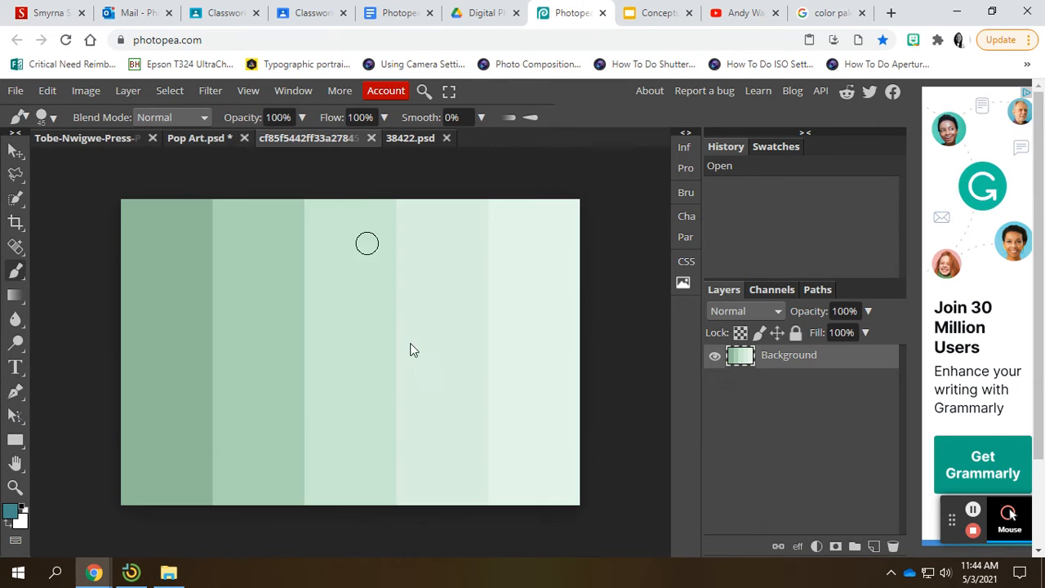
pyautogui.click(372, 138)
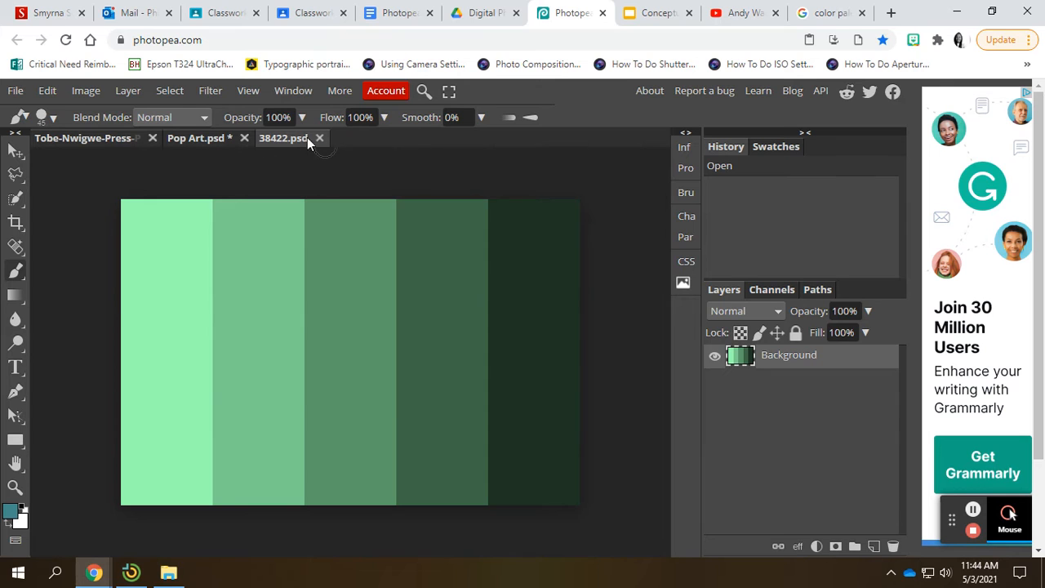
pyautogui.click(319, 138)
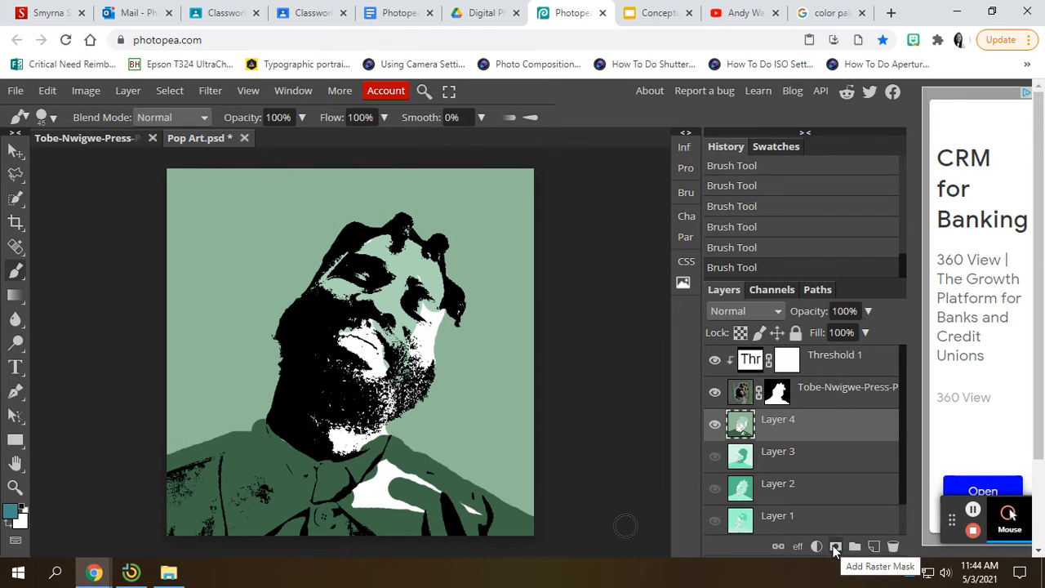
# Try a teal brush stroke on the white patch of the shirt and undo it
pyautogui.scroll(-1, 840, 440)
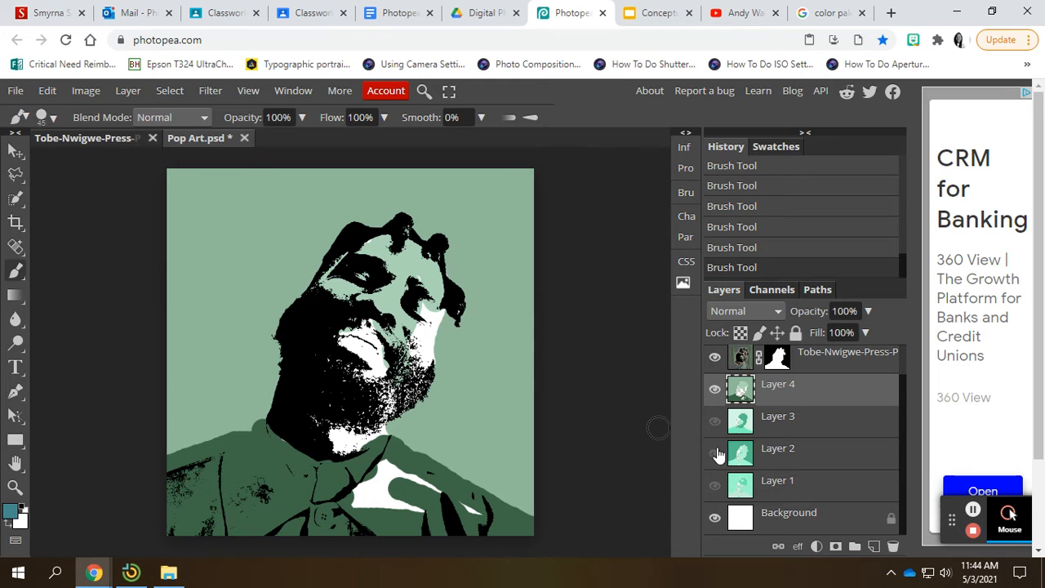
pyautogui.moveTo(393, 469)
pyautogui.mouseDown()
pyautogui.moveTo(416, 504)
pyautogui.moveTo(402, 482)
pyautogui.mouseUp()
pyautogui.hotkey('ctrl', 'z')
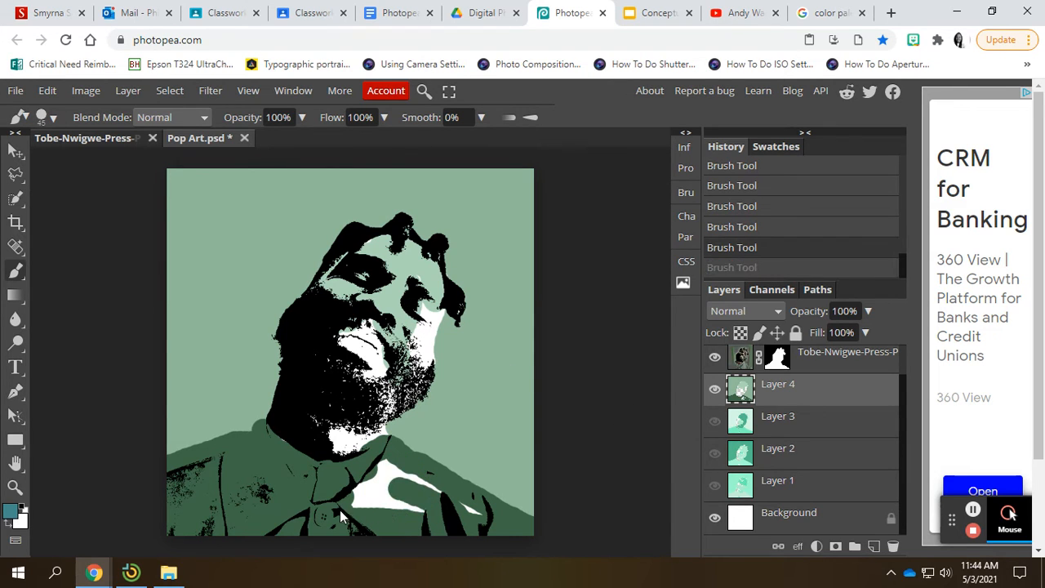
# Reset the foreground colour to 3d6647 from the recent colours and paint the remaining white patches of the shirt
pyautogui.click(11, 510)
pyautogui.click(751, 275)
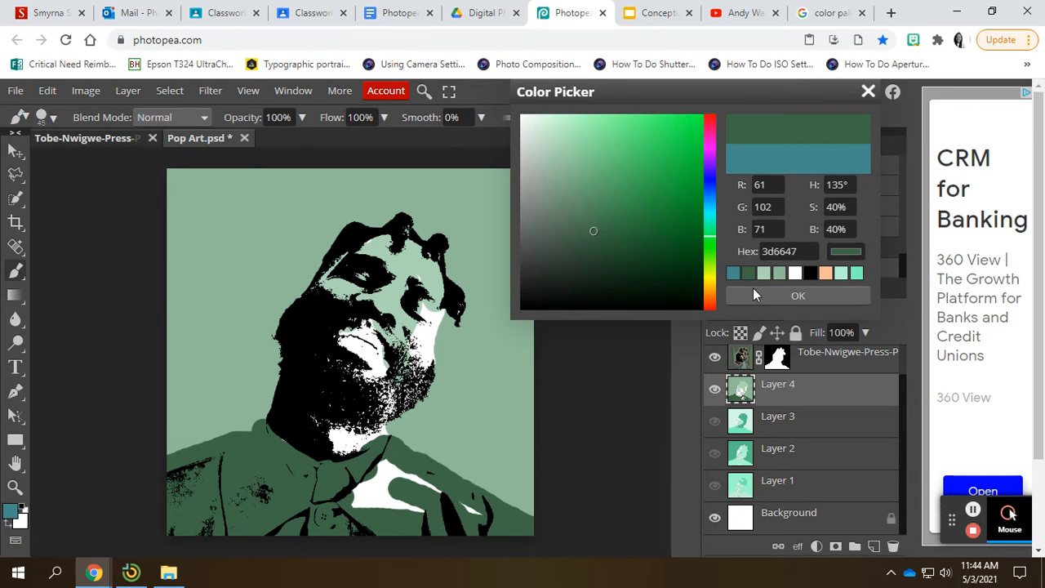
pyautogui.click(798, 296)
pyautogui.moveTo(363, 473)
pyautogui.mouseDown()
pyautogui.moveTo(466, 527)
pyautogui.moveTo(384, 466)
pyautogui.moveTo(484, 511)
pyautogui.moveTo(349, 498)
pyautogui.moveTo(420, 516)
pyautogui.mouseUp()
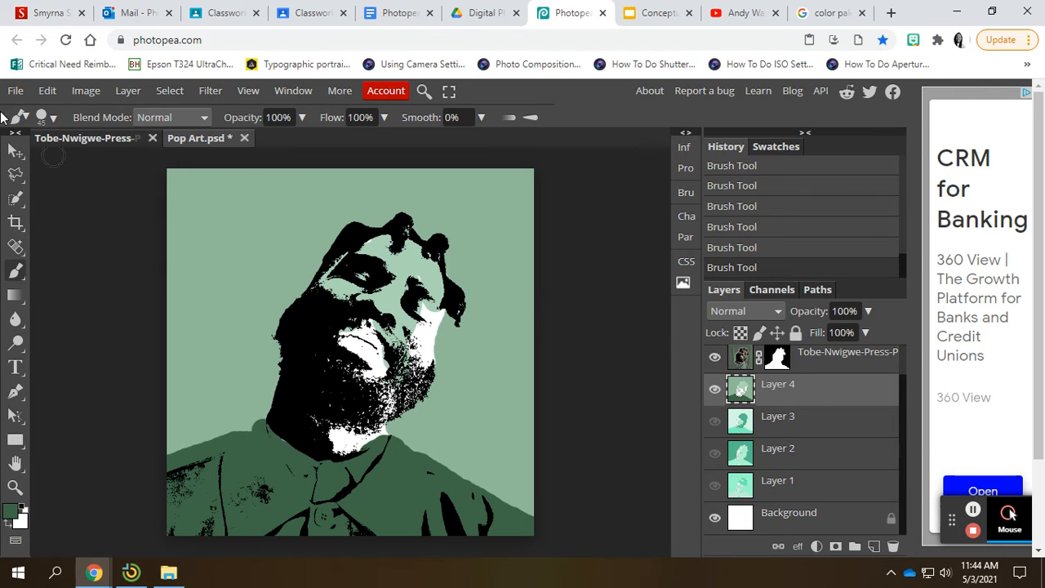
# Export the artwork as a 720 × 720 px JPG at 100% quality and dismiss the finished download
pyautogui.click(16, 91)
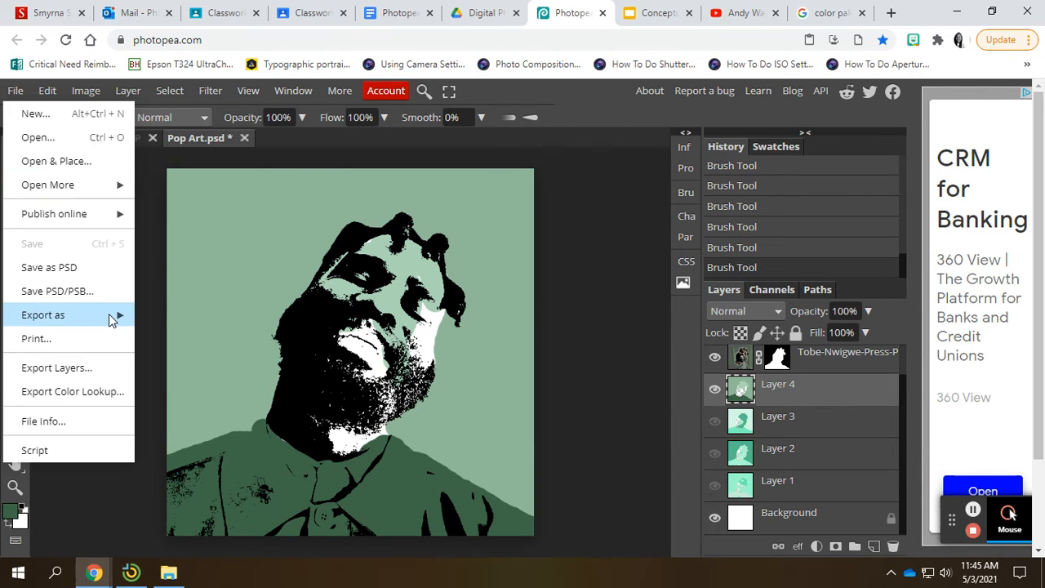
pyautogui.moveTo(109, 314)
pyautogui.click(165, 338)
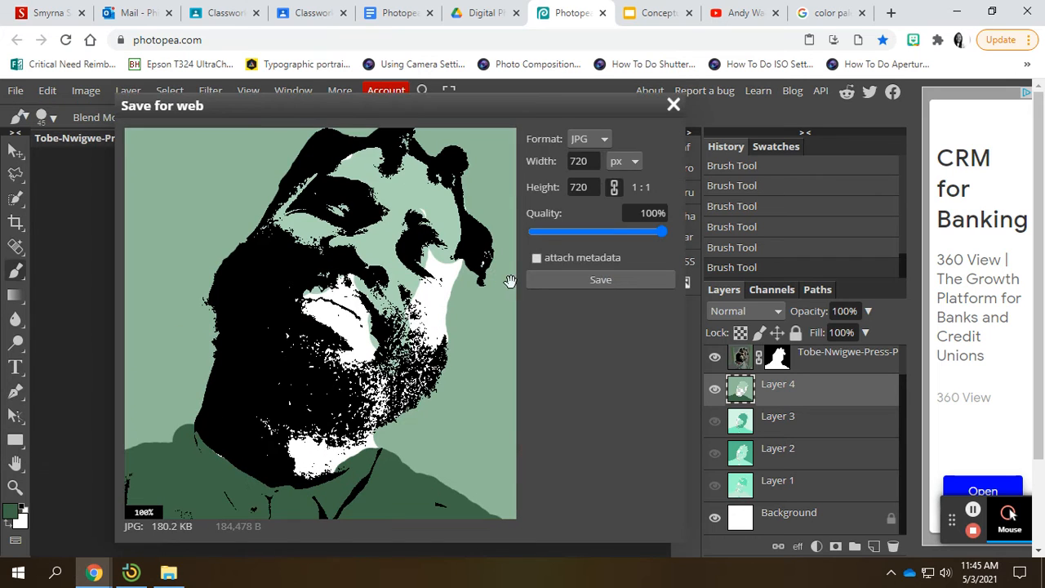
pyautogui.click(580, 283)
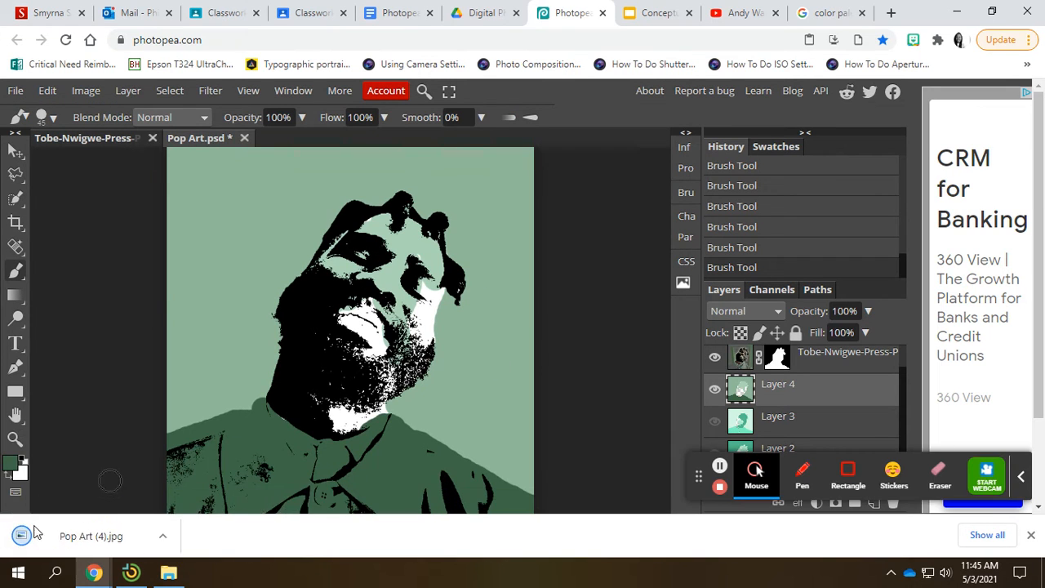
pyautogui.moveTo(82, 548); pyautogui.dragTo(397, 359)
pyautogui.click(697, 151)
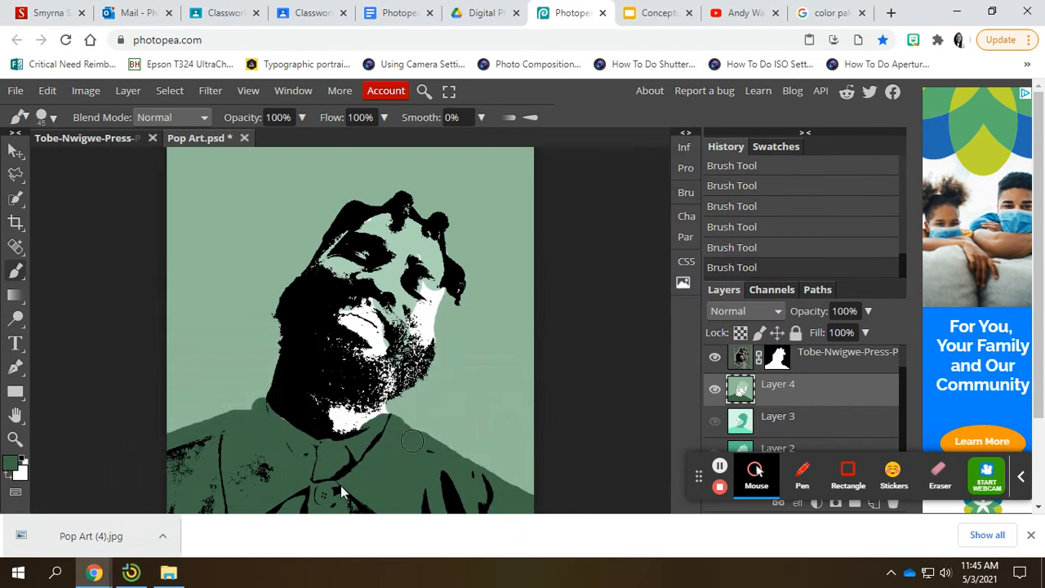
pyautogui.click(1031, 535)
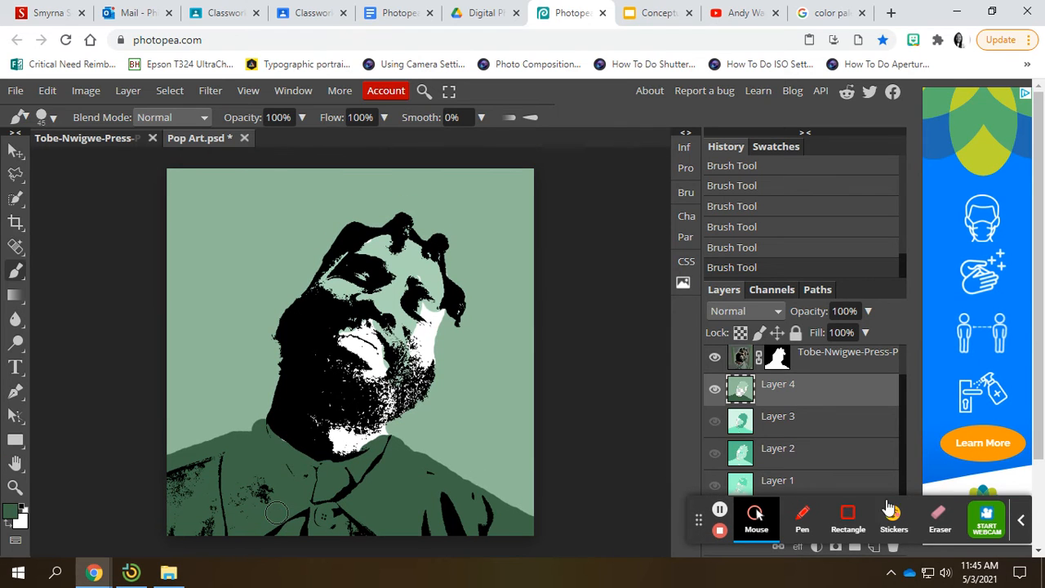
pyautogui.click(1022, 523)
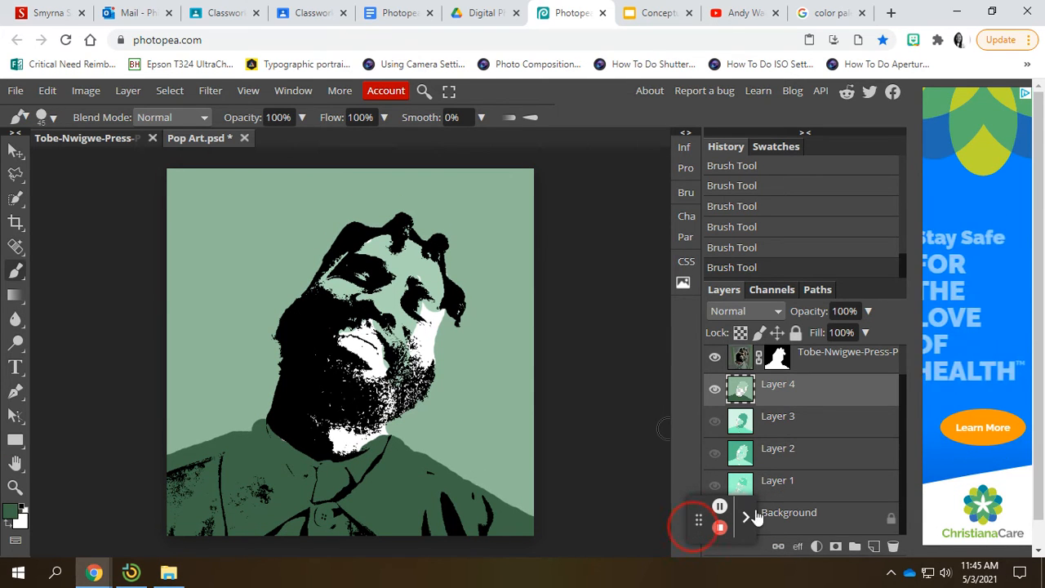
# Show Layer 3 in place of Layer 4, export that colour version as a JPG and dismiss the finished download
pyautogui.moveTo(699, 521); pyautogui.dragTo(965, 517)
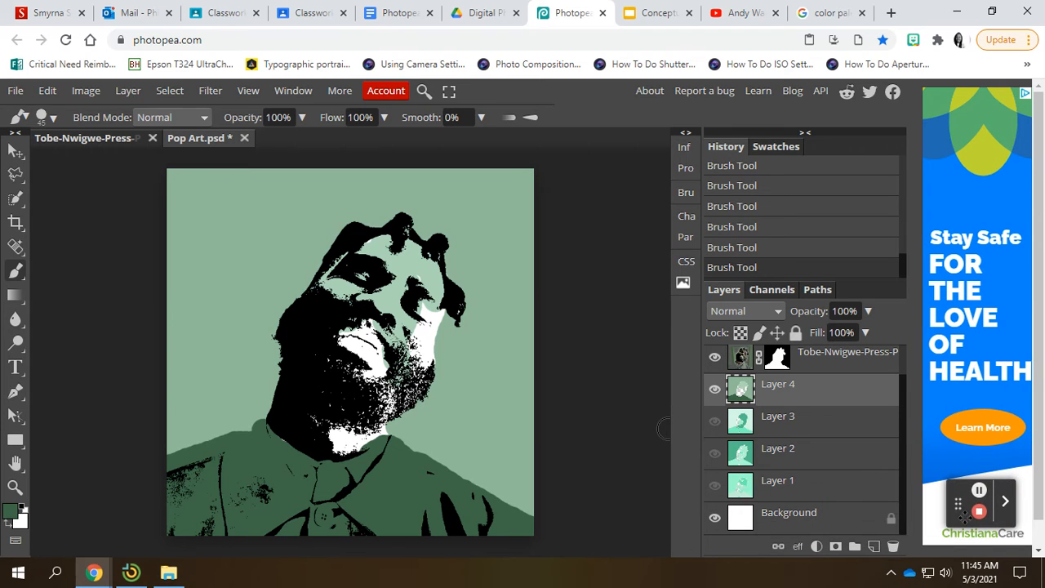
pyautogui.click(715, 421)
pyautogui.click(714, 390)
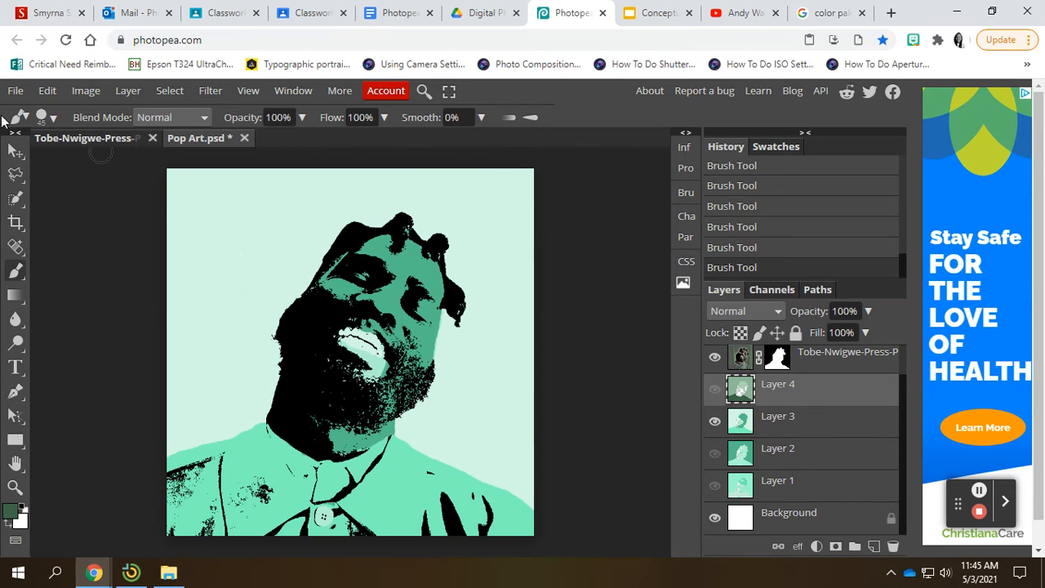
pyautogui.click(16, 91)
pyautogui.moveTo(91, 317)
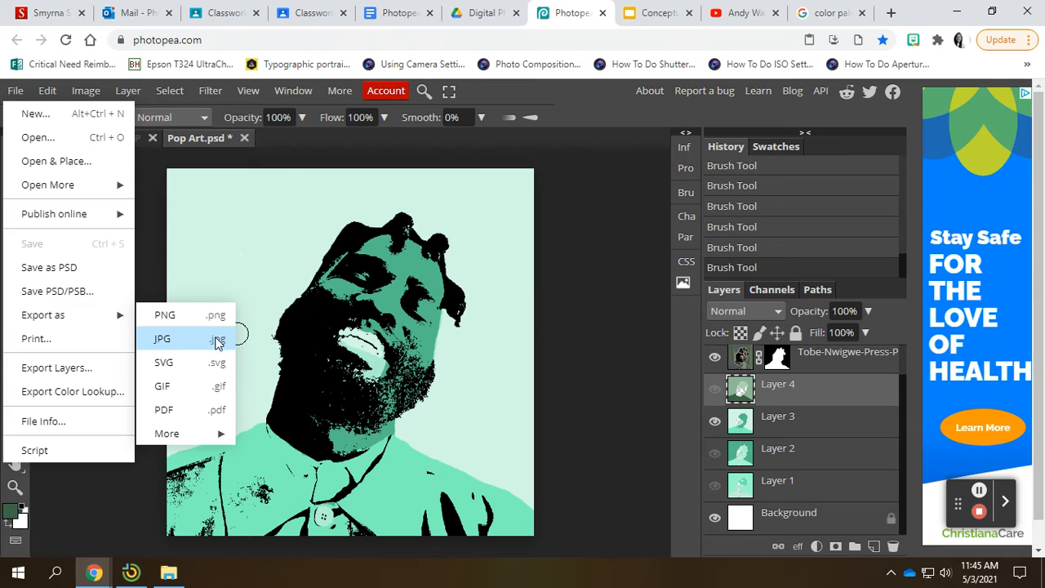
pyautogui.click(209, 340)
pyautogui.click(577, 282)
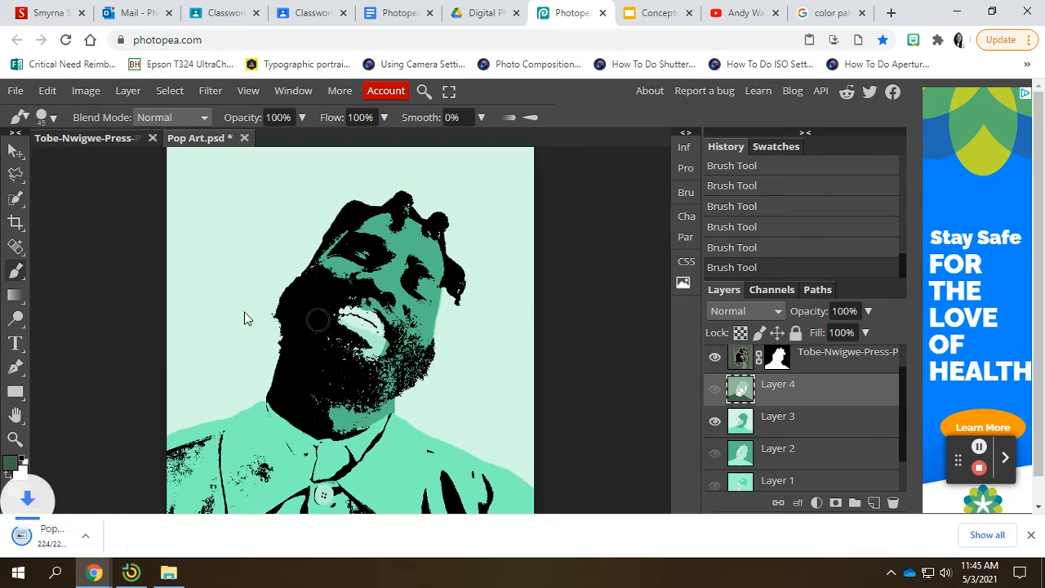
pyautogui.click(1031, 535)
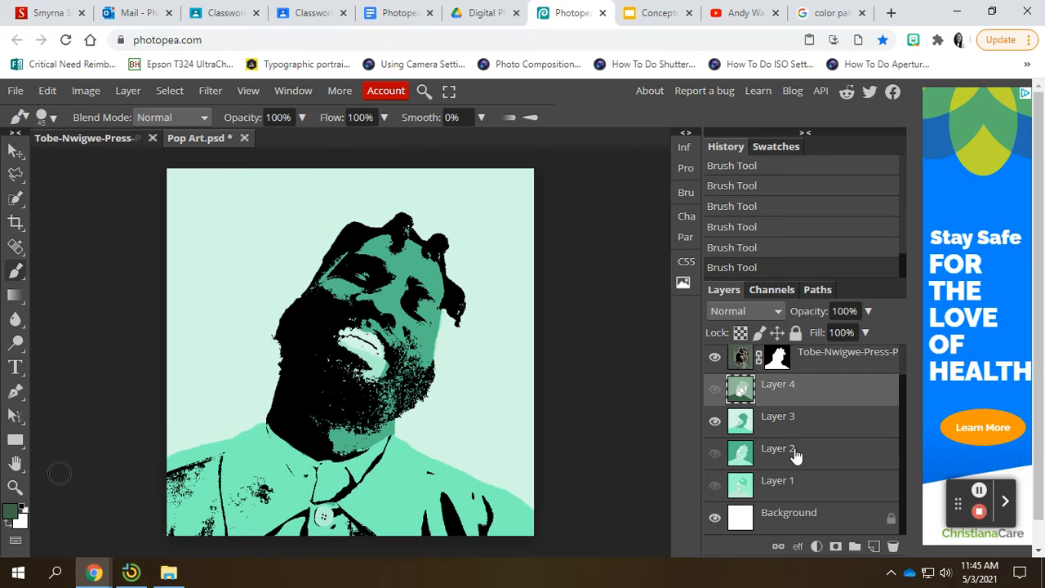
# Show Layer 2 in place of Layer 3, and open the exported images Pop Art, Pop Art (1), Pop Art (2) and Pop Art (3)
pyautogui.click(714, 453)
pyautogui.click(714, 421)
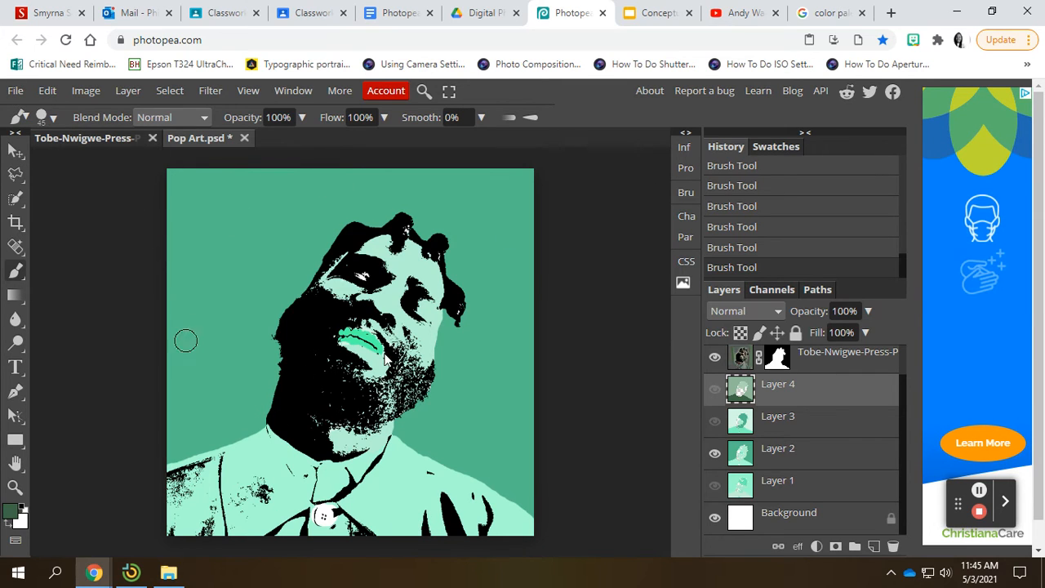
pyautogui.click(18, 92)
pyautogui.click(58, 137)
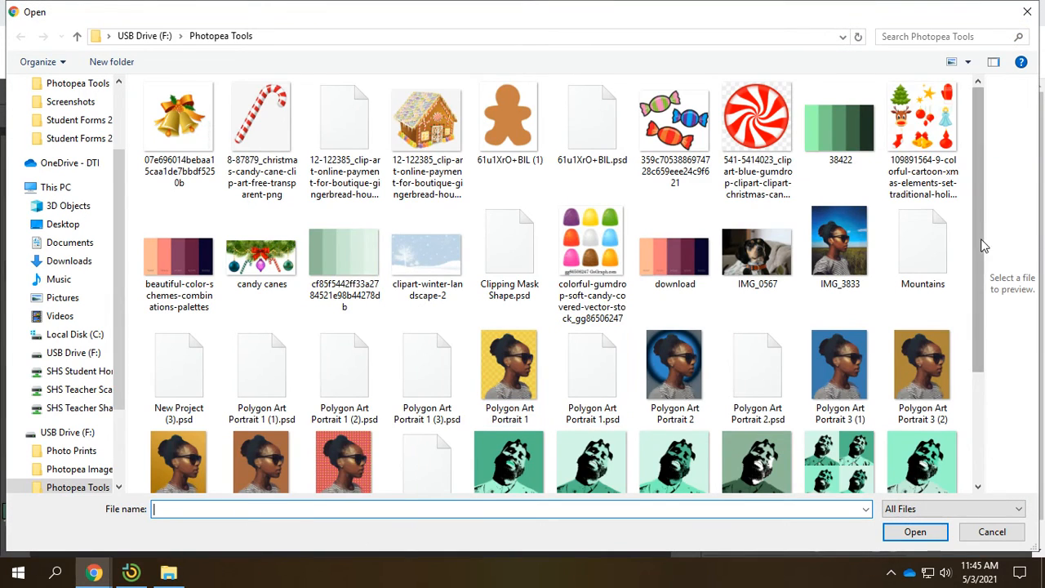
pyautogui.scroll(-2, 974, 326)
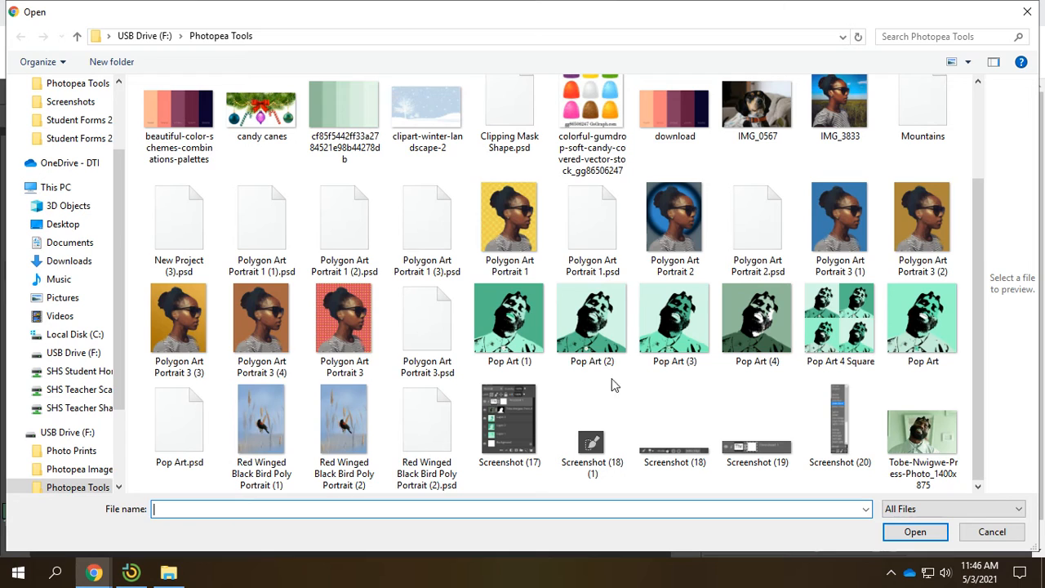
pyautogui.click(534, 320)
pyautogui.keyDown('ctrl'); pyautogui.click(604, 330); pyautogui.keyUp('ctrl')
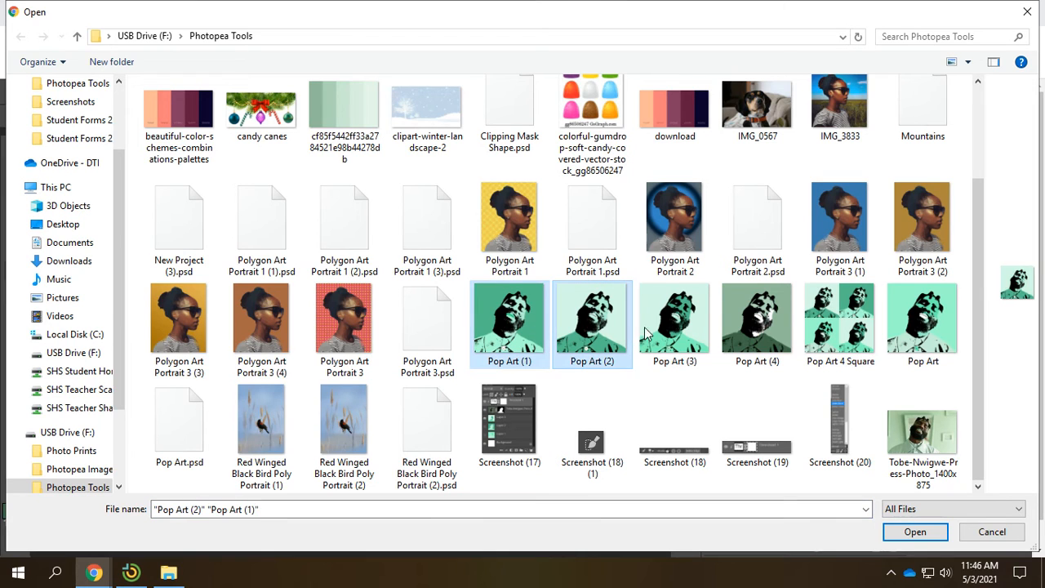
pyautogui.keyDown('ctrl'); pyautogui.click(647, 330); pyautogui.keyUp('ctrl')
pyautogui.keyDown('ctrl'); pyautogui.click(916, 319); pyautogui.keyUp('ctrl')
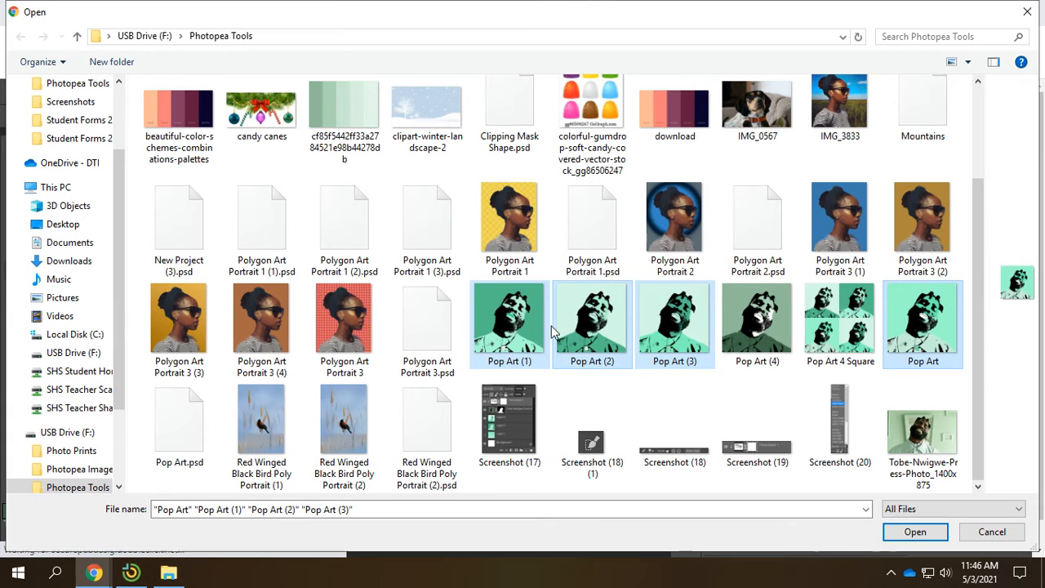
pyautogui.click(932, 538)
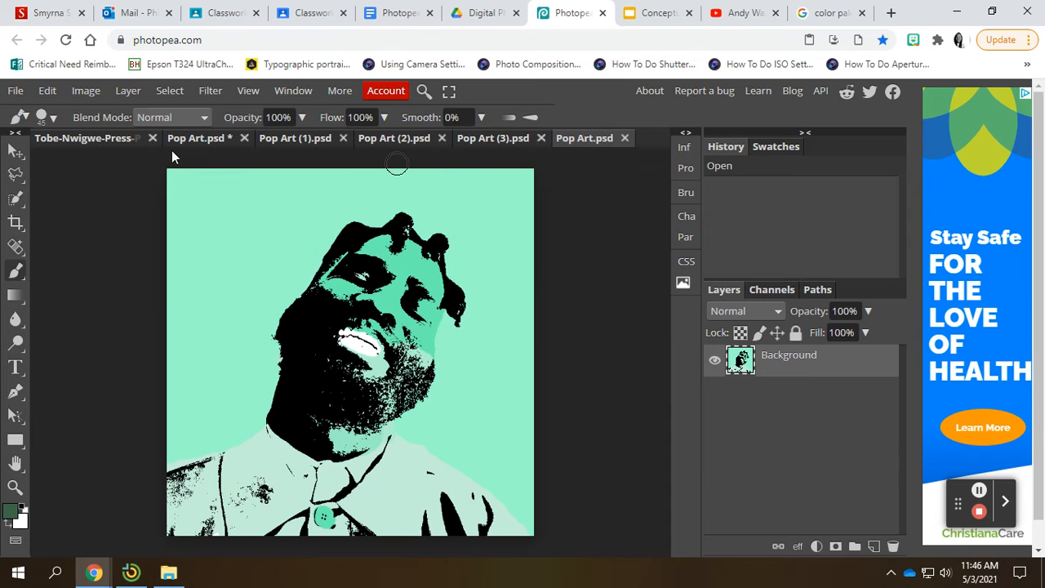
# Make Layer 3 visible in the layered Pop Art document and review each of the four opened colour versions
pyautogui.click(203, 139)
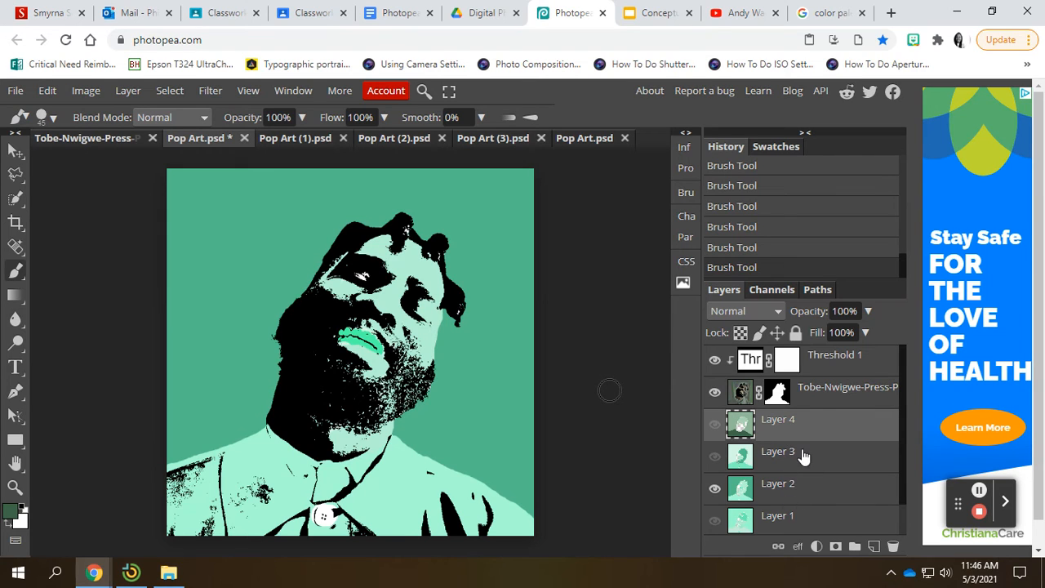
pyautogui.click(715, 457)
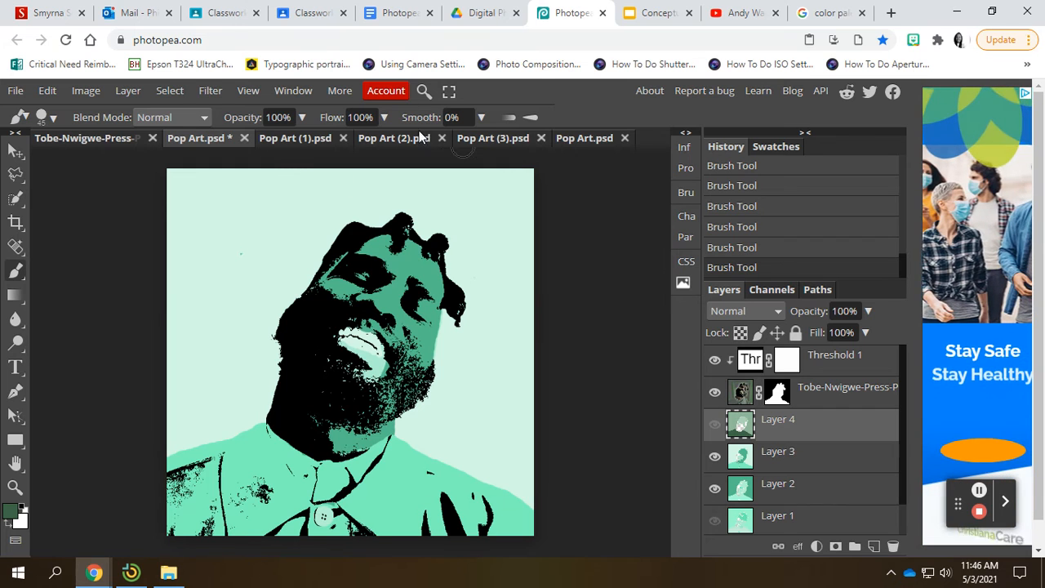
pyautogui.click(290, 138)
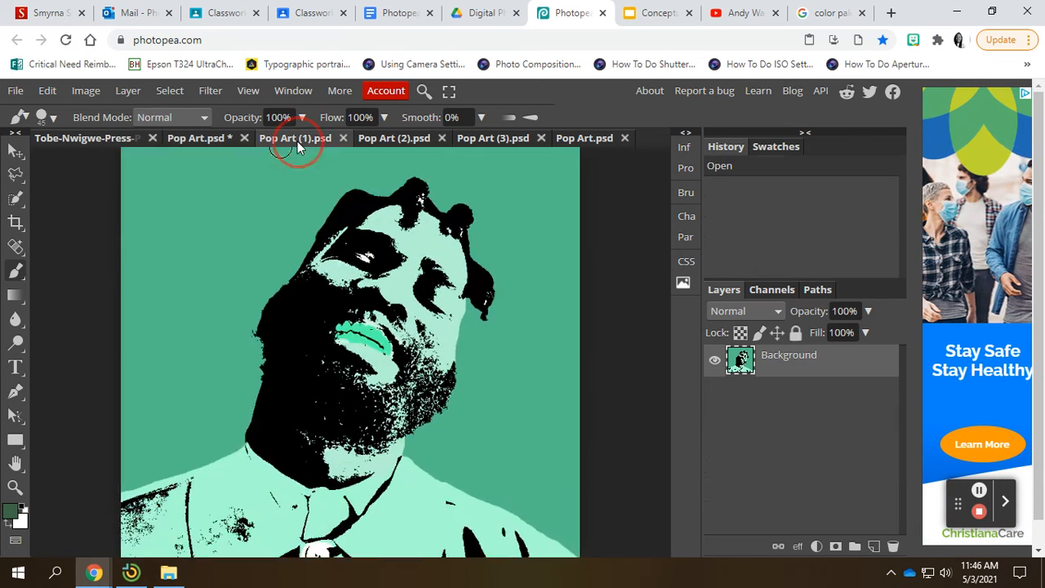
pyautogui.click(391, 146)
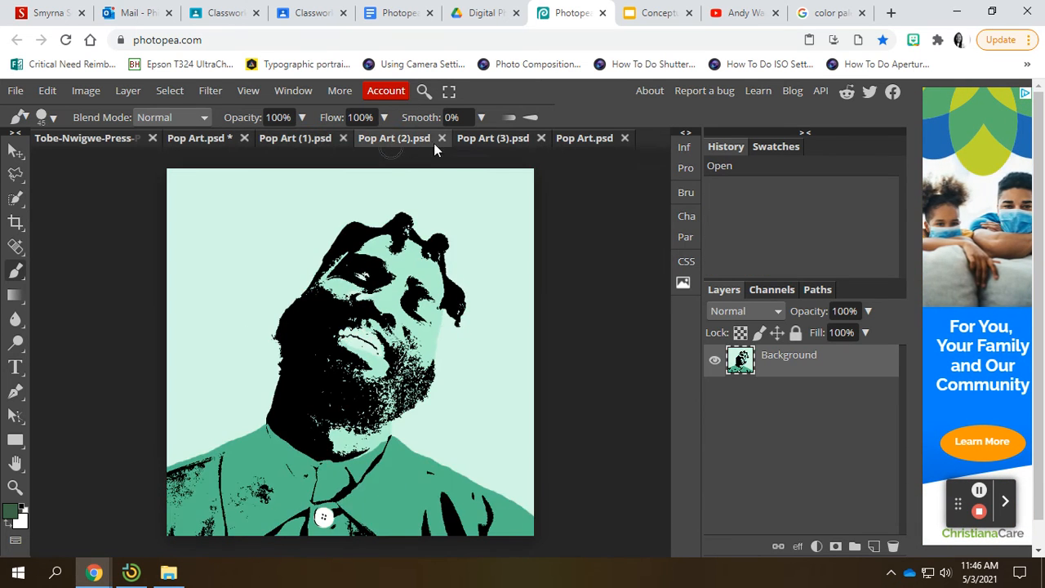
pyautogui.click(498, 141)
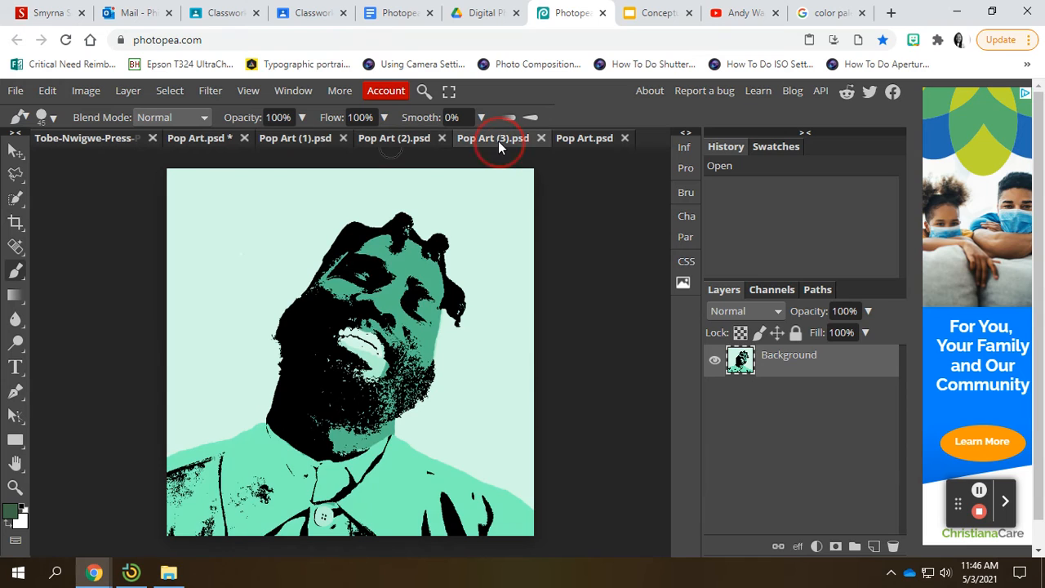
pyautogui.click(603, 139)
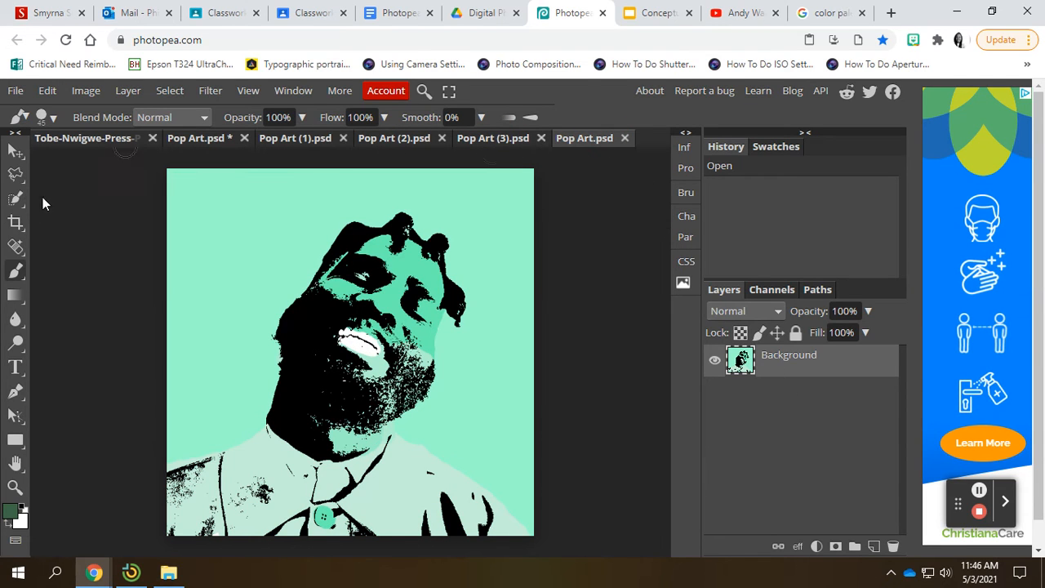
# Start a new project and name it Pop Art 4 Square
pyautogui.click(14, 92)
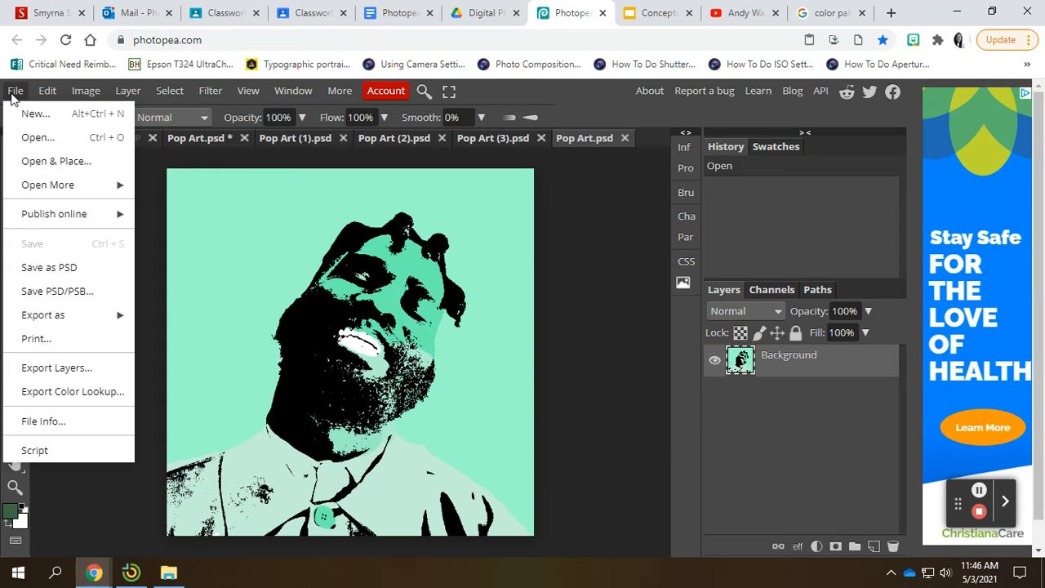
pyautogui.click(36, 114)
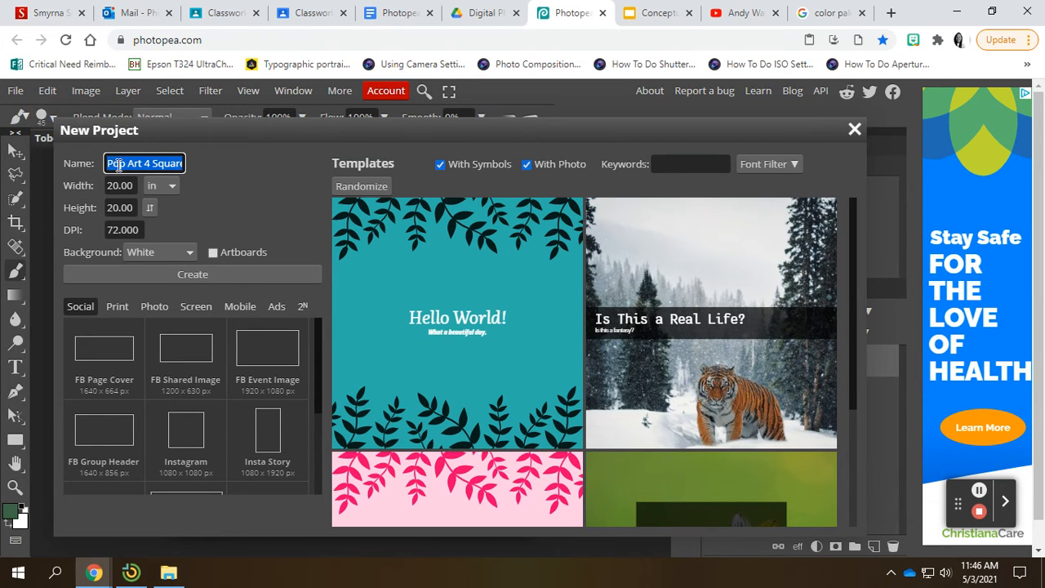
pyautogui.click(149, 163)
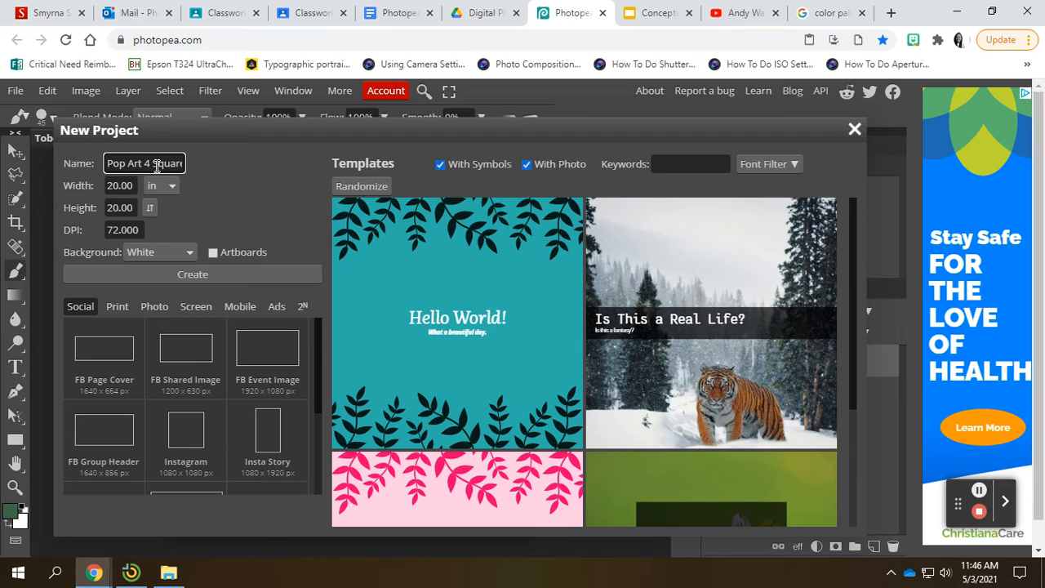
pyautogui.press('BackSpace')
pyautogui.press('BackSpace')
pyautogui.press('BackSpace')
pyautogui.press('BackSpace')
pyautogui.press('BackSpace')
pyautogui.press('BackSpace')
pyautogui.press('BackSpace')
pyautogui.press('BackSpace')
pyautogui.press('BackSpace')
pyautogui.press('BackSpace')
pyautogui.press('BackSpace')
pyautogui.press('BackSpace')
pyautogui.press('BackSpace')
pyautogui.press('BackSpace')
pyautogui.press('BackSpace')
pyautogui.write('op Art 4 Square')
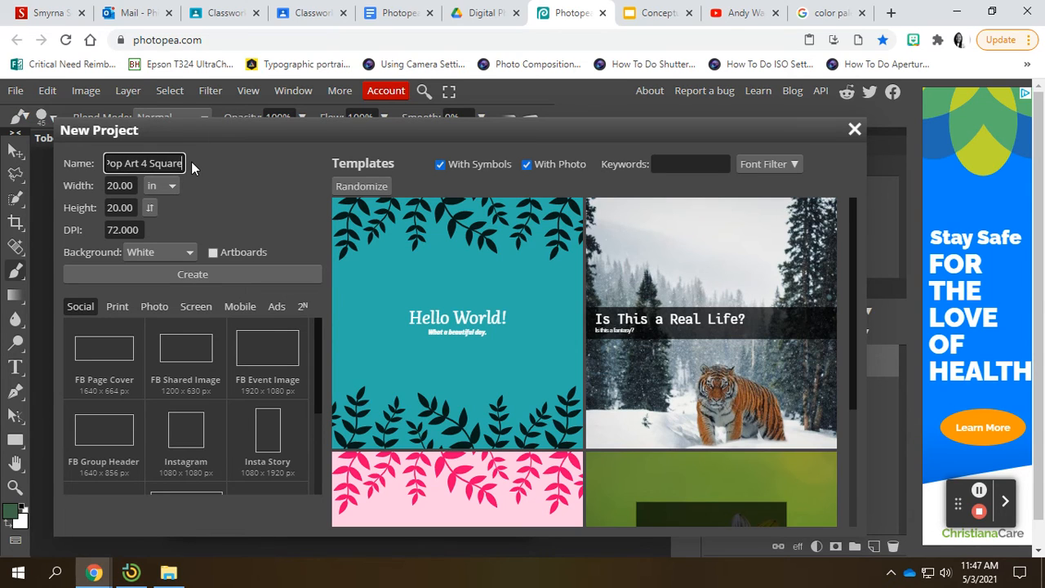
# Use inches as the unit and create the 20 × 20 in document at 72 DPI with a white background
pyautogui.click(124, 187)
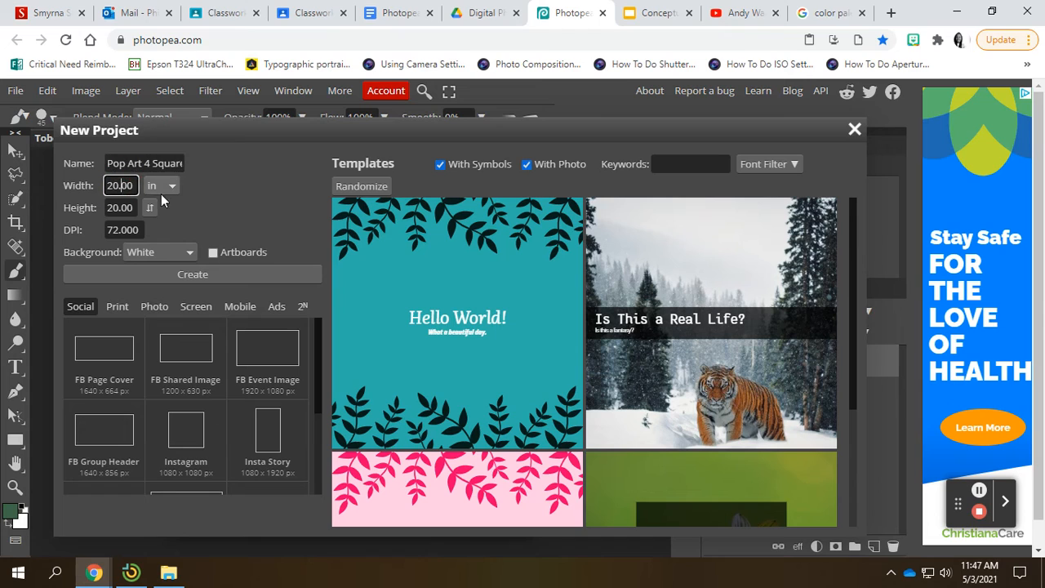
pyautogui.click(160, 186)
pyautogui.click(163, 250)
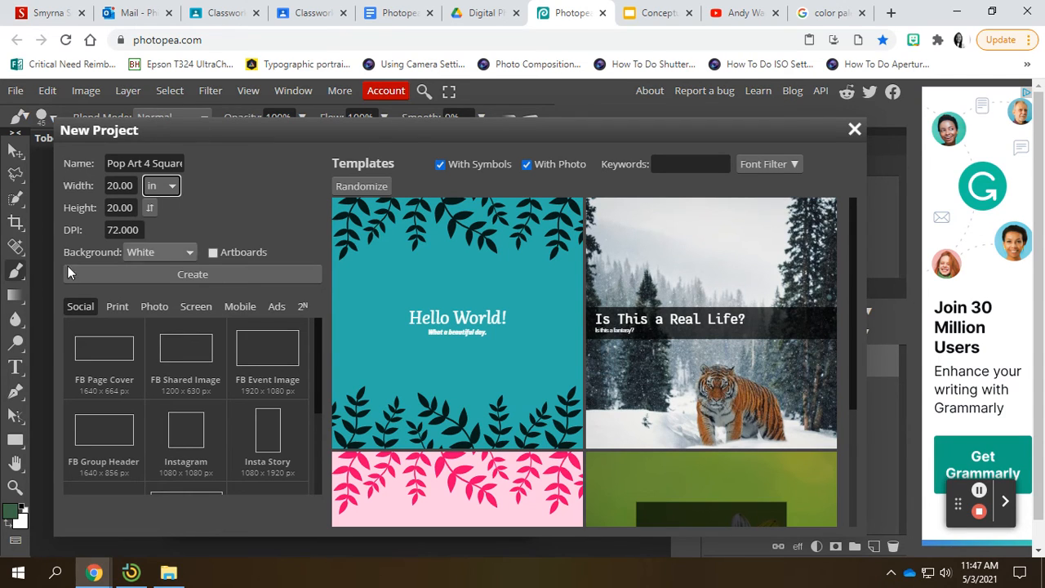
pyautogui.click(185, 275)
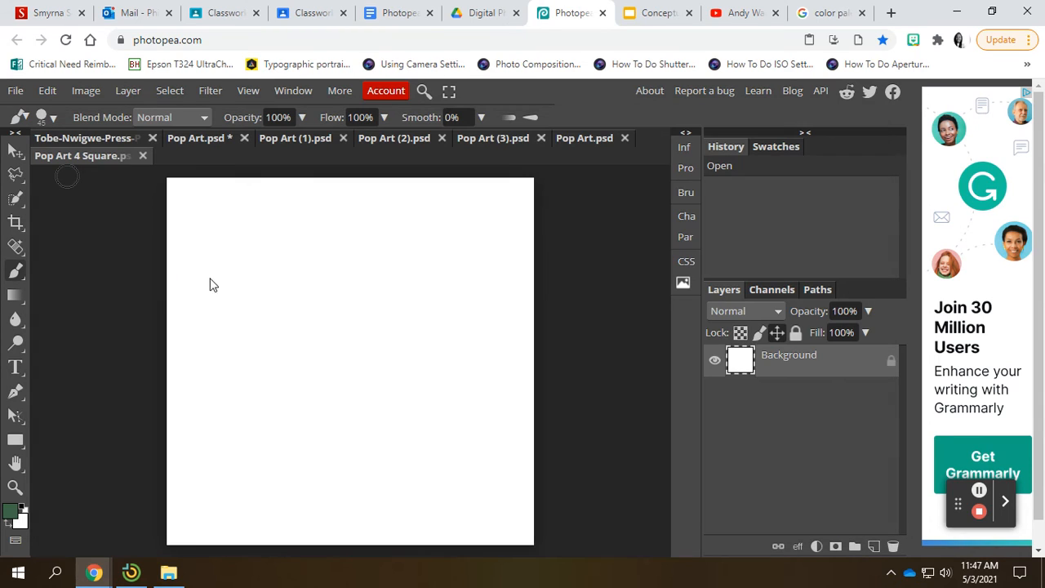
# Look over the Pop Art (1) document and the original portrait, and return to the blank Pop Art 4 Square canvas
pyautogui.click(304, 141)
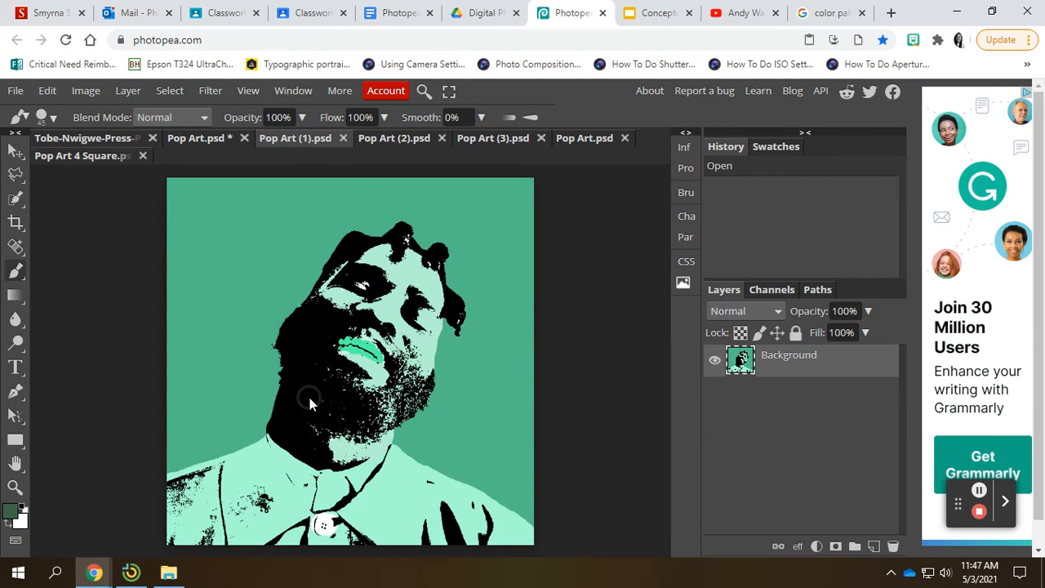
pyautogui.click(93, 139)
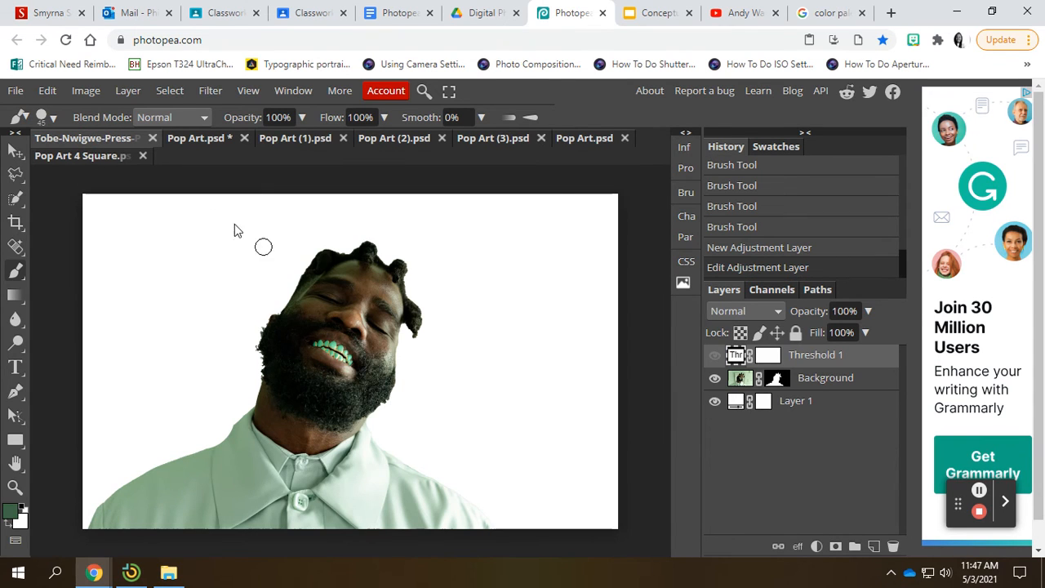
pyautogui.click(307, 141)
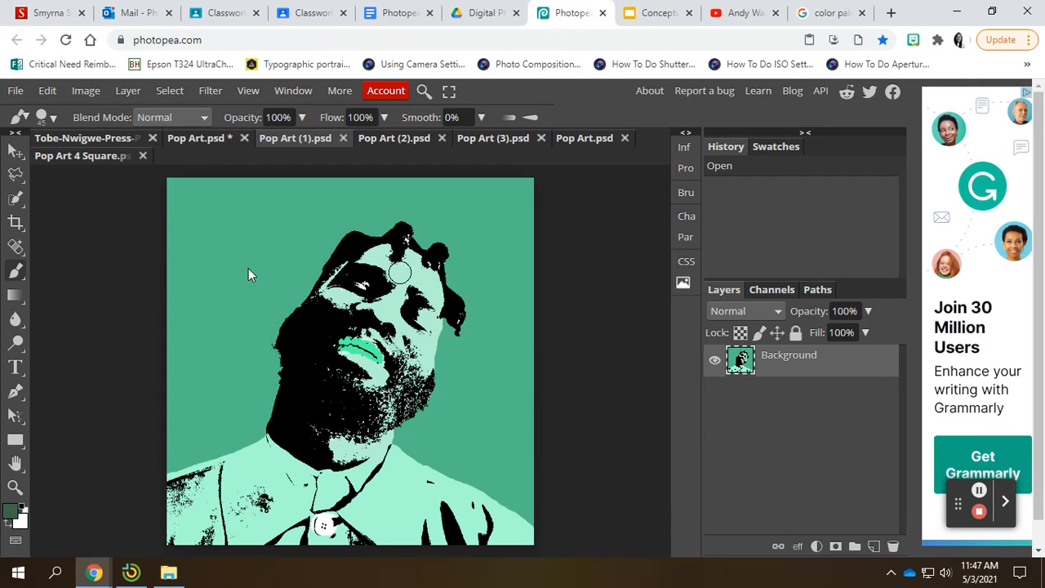
pyautogui.click(79, 156)
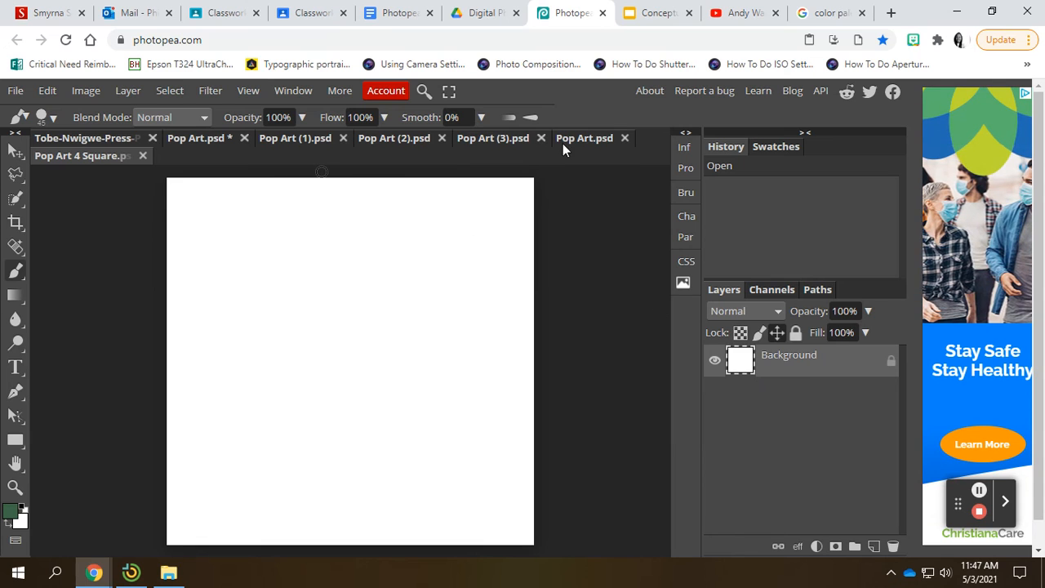
# Copy the Background layers of Pop Art (1), Pop Art (2), Pop Art (3) and Pop Art into the Pop Art 4 Square document
pyautogui.click(305, 139)
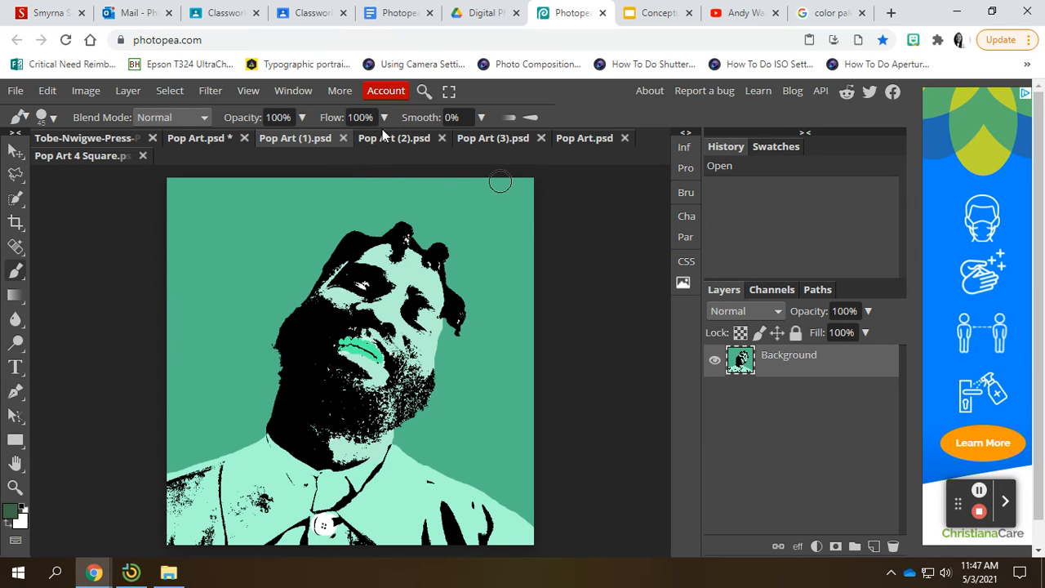
pyautogui.moveTo(796, 360); pyautogui.dragTo(94, 157)
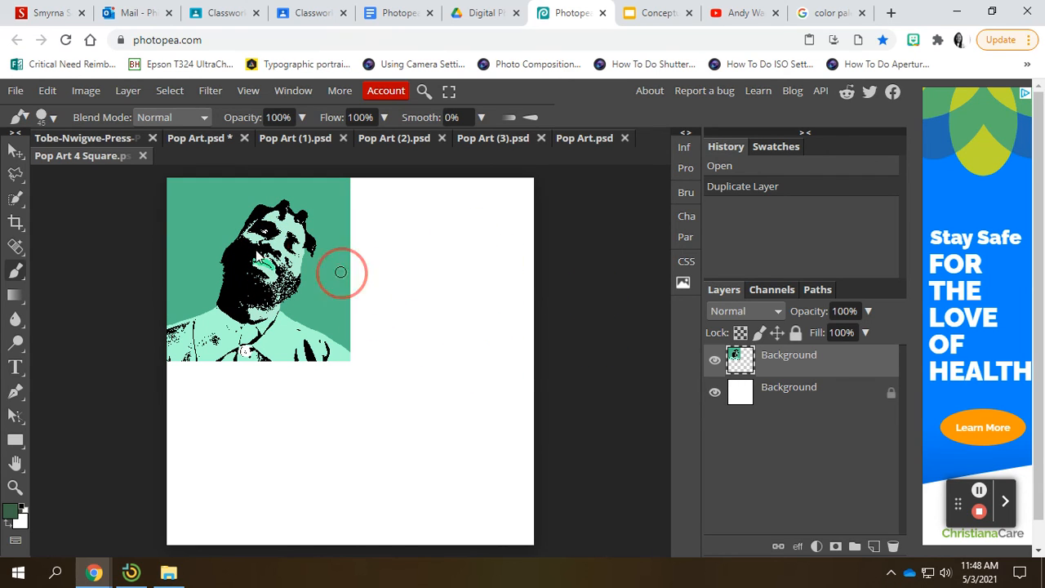
pyautogui.click(307, 142)
pyautogui.click(387, 140)
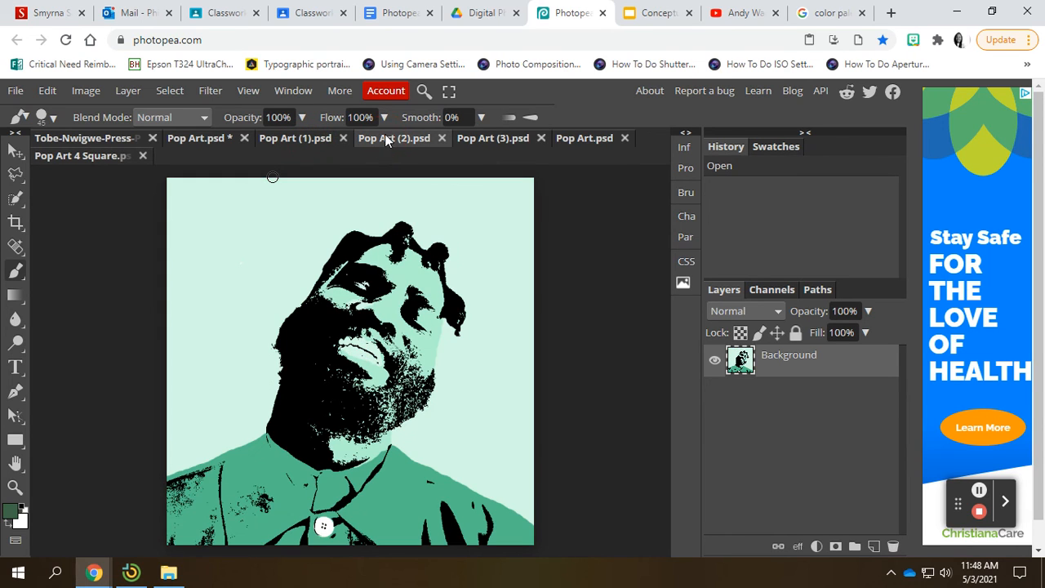
pyautogui.moveTo(814, 373); pyautogui.dragTo(107, 154)
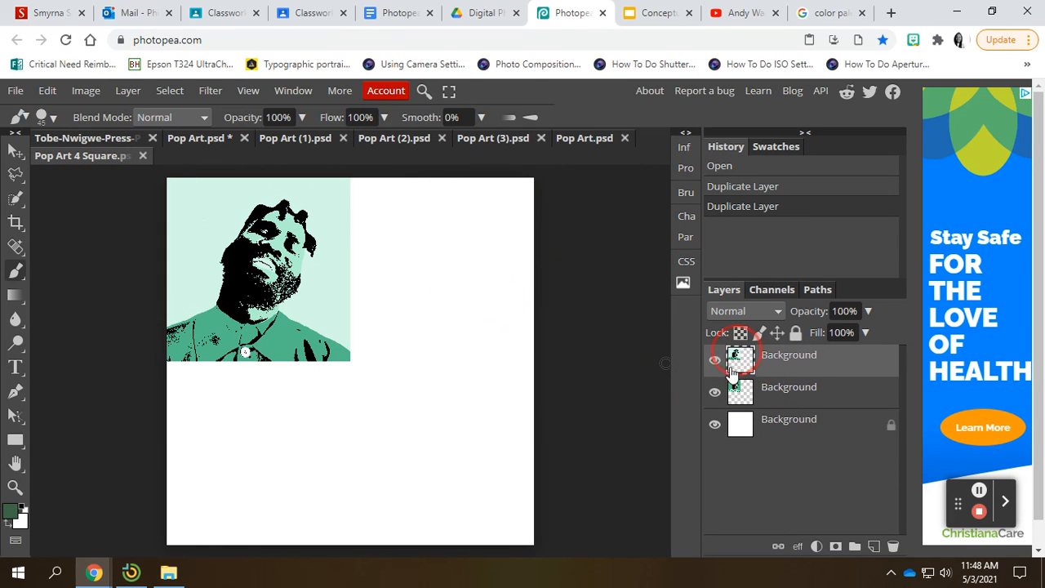
pyautogui.moveTo(732, 372); pyautogui.dragTo(514, 171)
pyautogui.moveTo(819, 367); pyautogui.dragTo(102, 155)
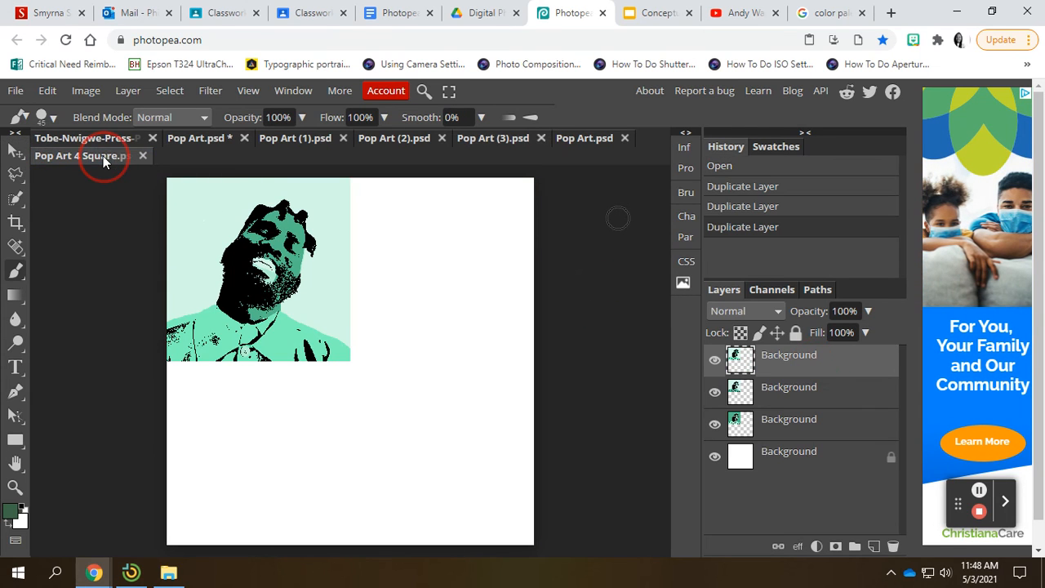
pyautogui.click(571, 141)
pyautogui.moveTo(780, 368); pyautogui.dragTo(100, 158)
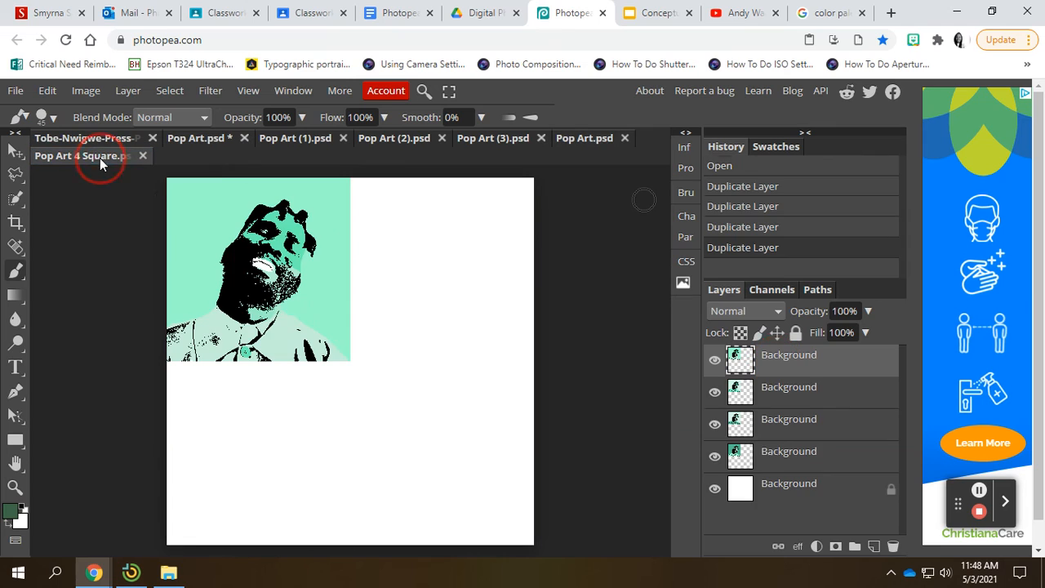
# Move the top three portrait layers into the canvas's lower-right, upper-right and lower-left quarters to form a two-by-two grid
pyautogui.click(16, 152)
pyautogui.moveTo(292, 298); pyautogui.dragTo(473, 475)
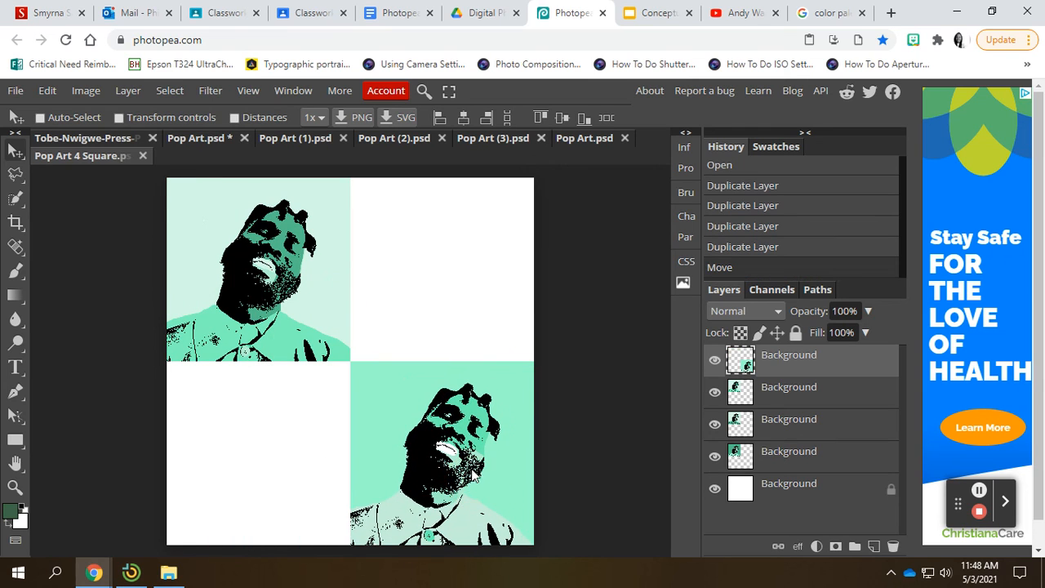
pyautogui.moveTo(288, 292); pyautogui.dragTo(456, 256)
pyautogui.click(805, 400)
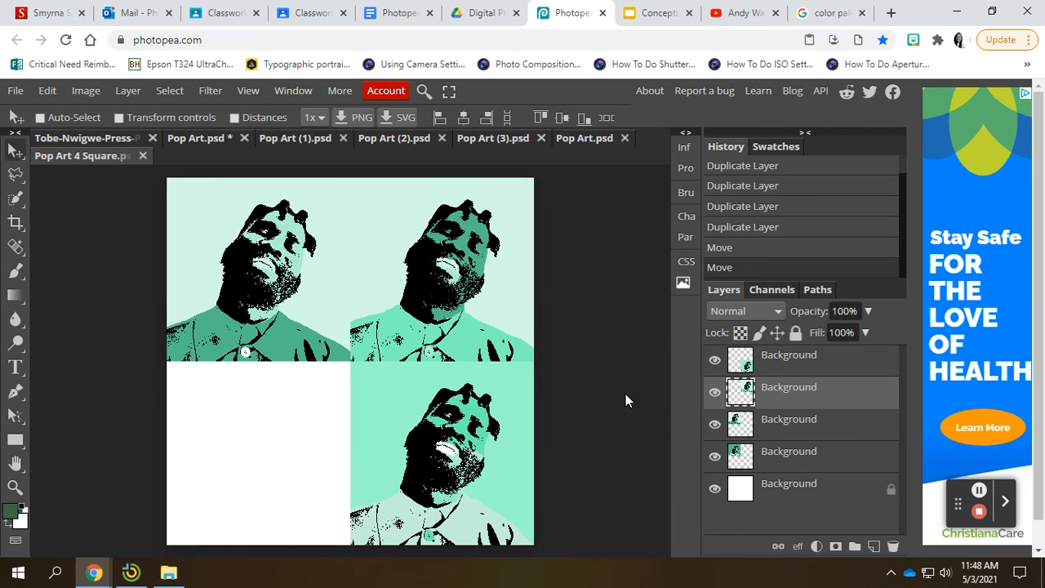
pyautogui.click(813, 434)
pyautogui.moveTo(249, 268); pyautogui.dragTo(276, 439)
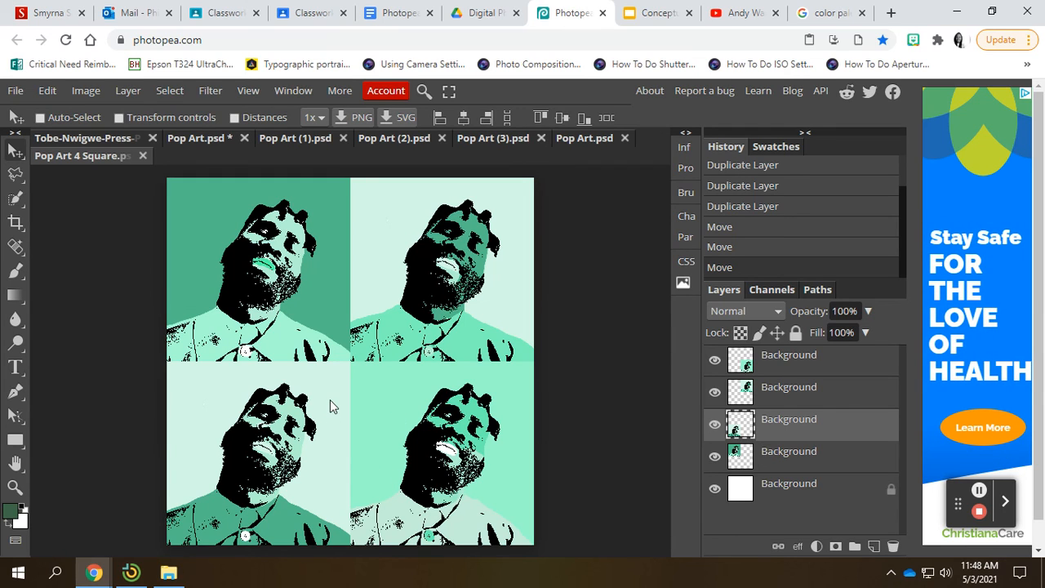
# Export the four-portrait grid as a JPG and dismiss the browser's download bar
pyautogui.click(13, 92)
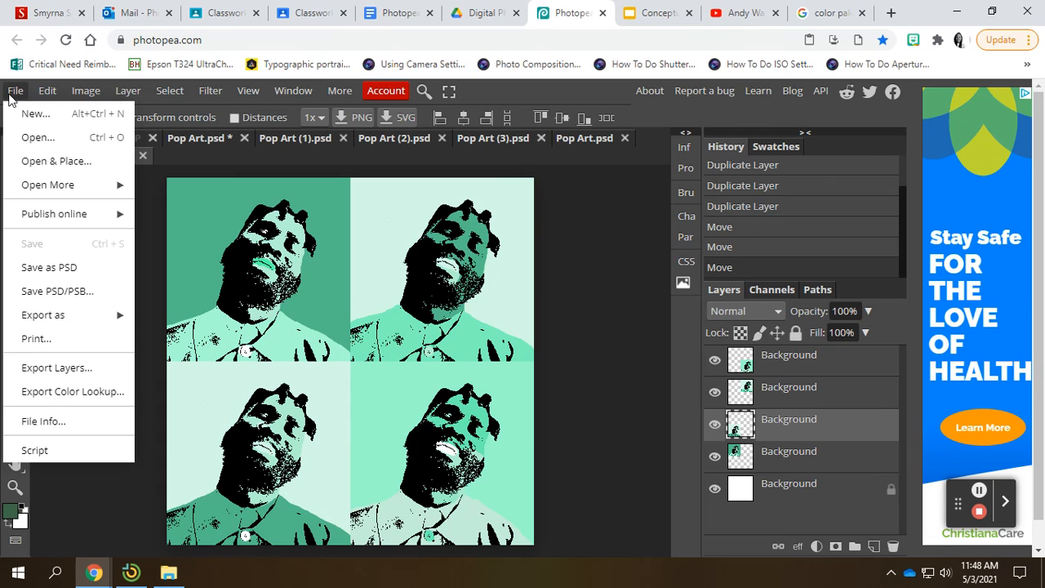
pyautogui.moveTo(122, 314)
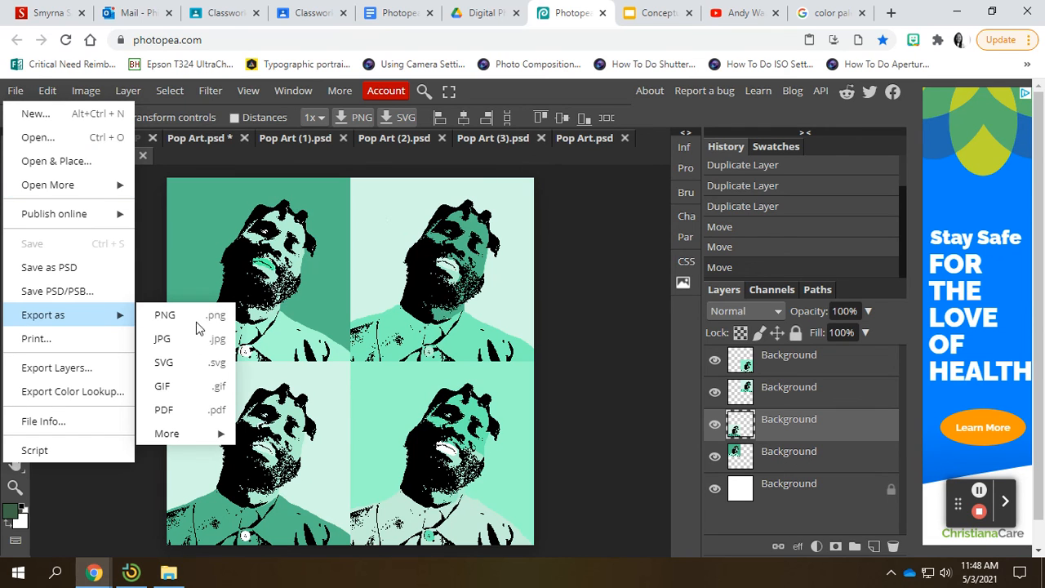
pyautogui.click(214, 338)
pyautogui.click(636, 280)
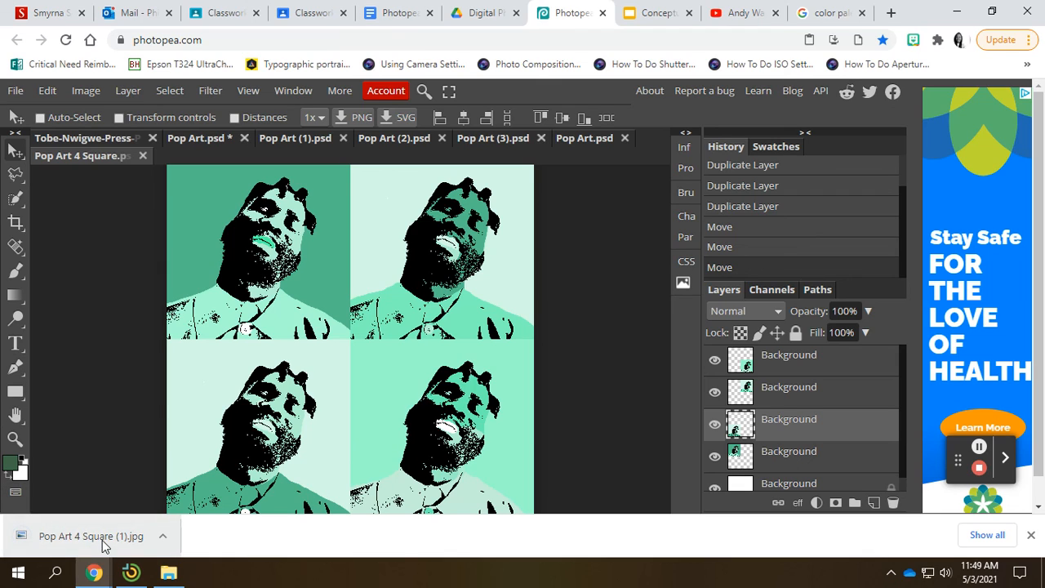
pyautogui.moveTo(105, 545)
pyautogui.mouseDown()
pyautogui.moveTo(167, 402)
pyautogui.moveTo(118, 546)
pyautogui.mouseUp()
pyautogui.click(1031, 535)
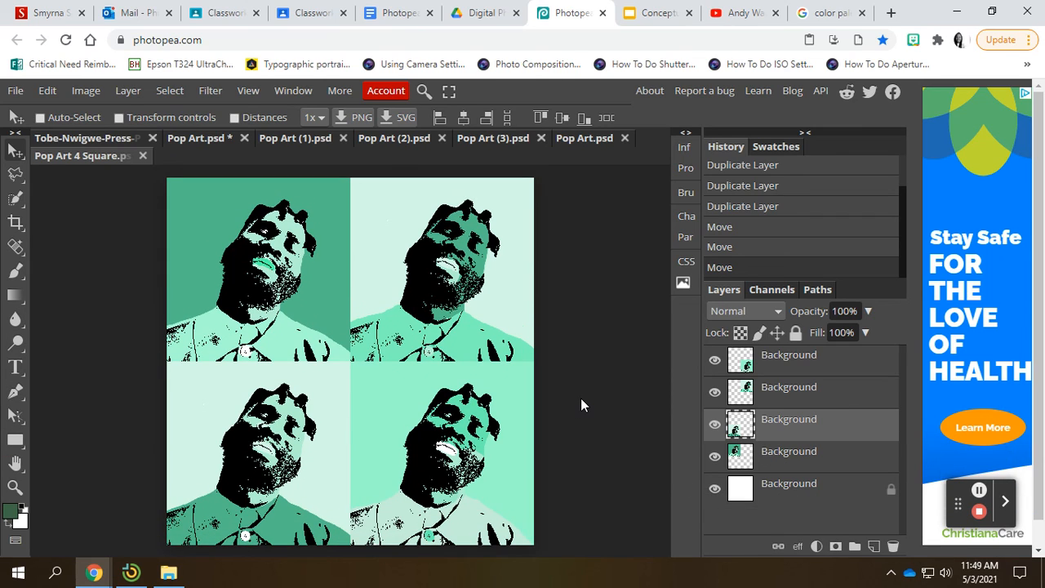